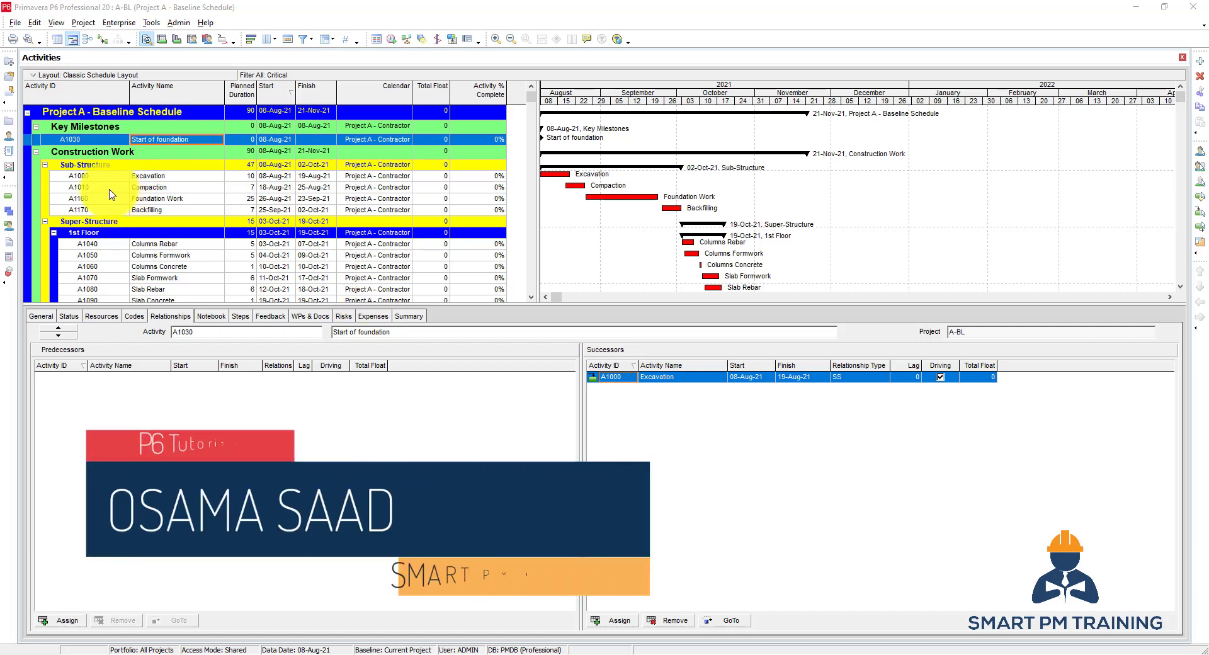
Filter the activity list to activities matching both the Critical and Not Started filters
right_click(182, 200)
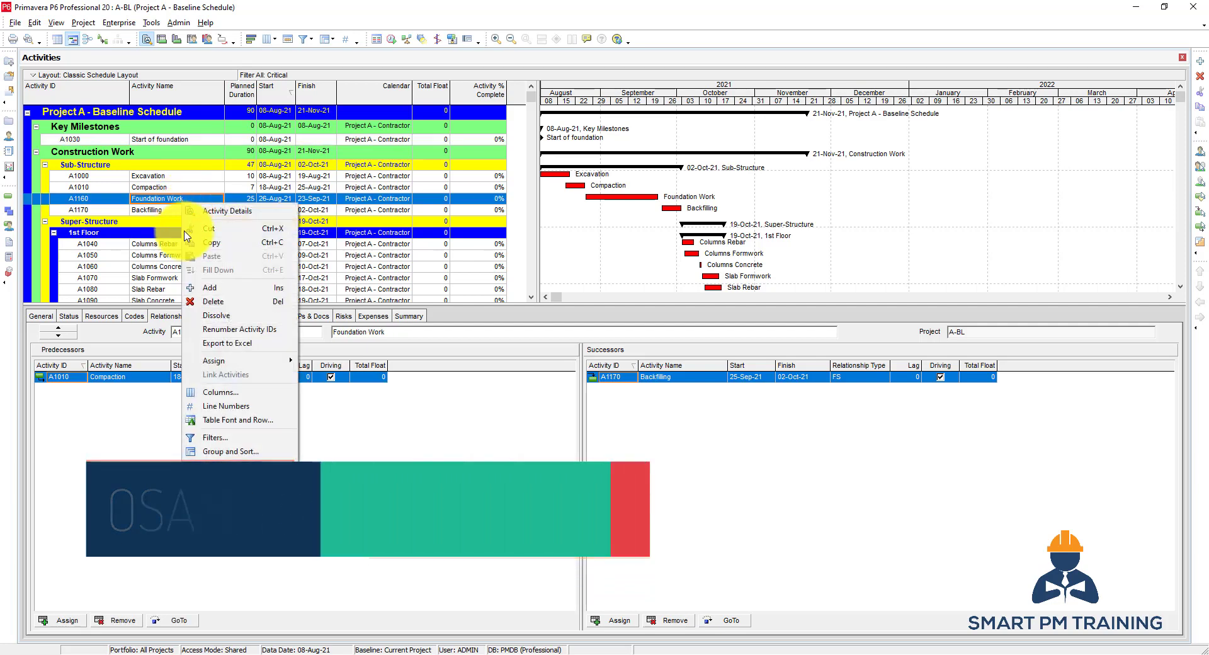
click(222, 444)
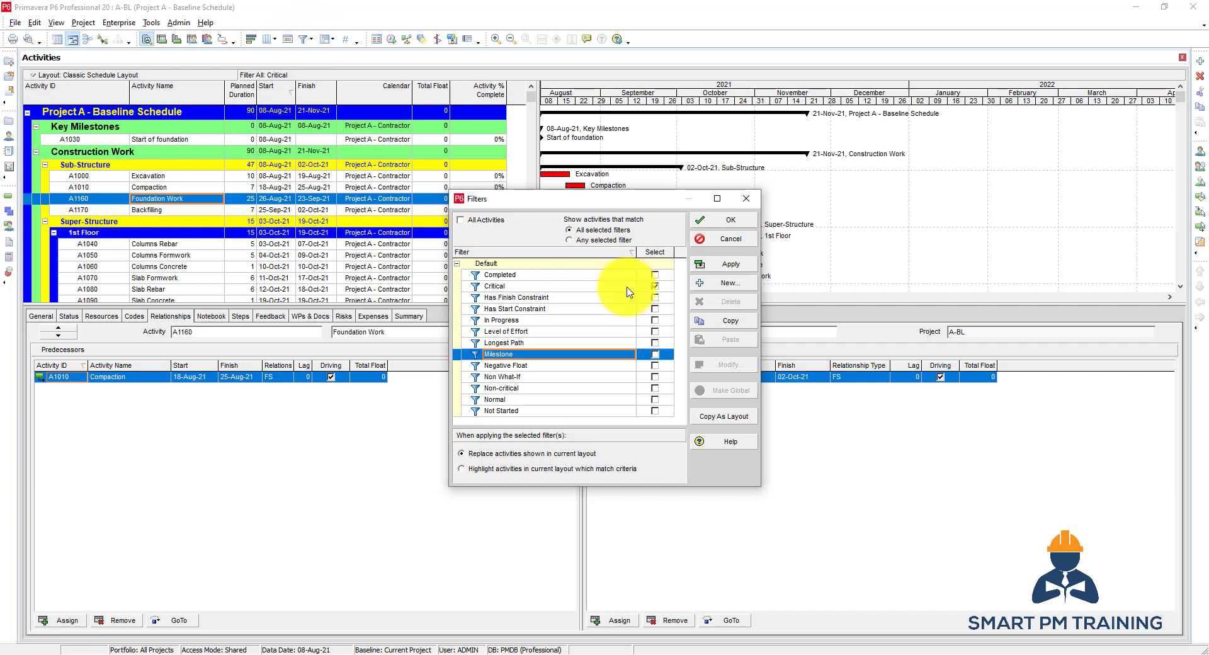
click(548, 286)
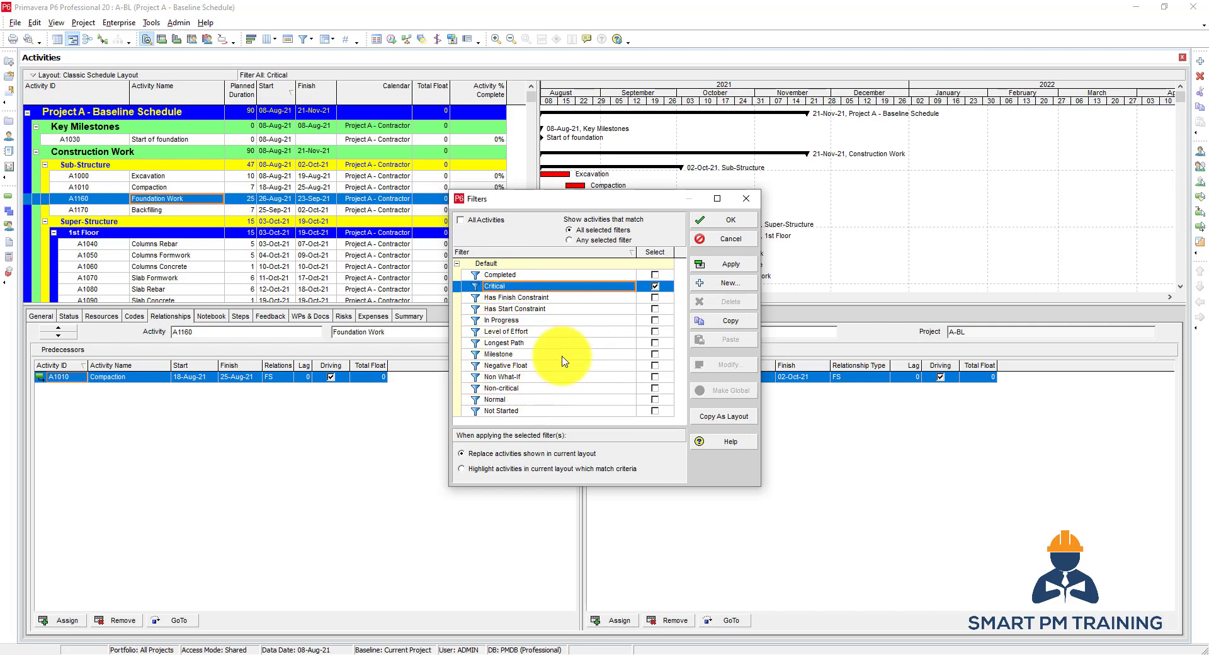
click(656, 287)
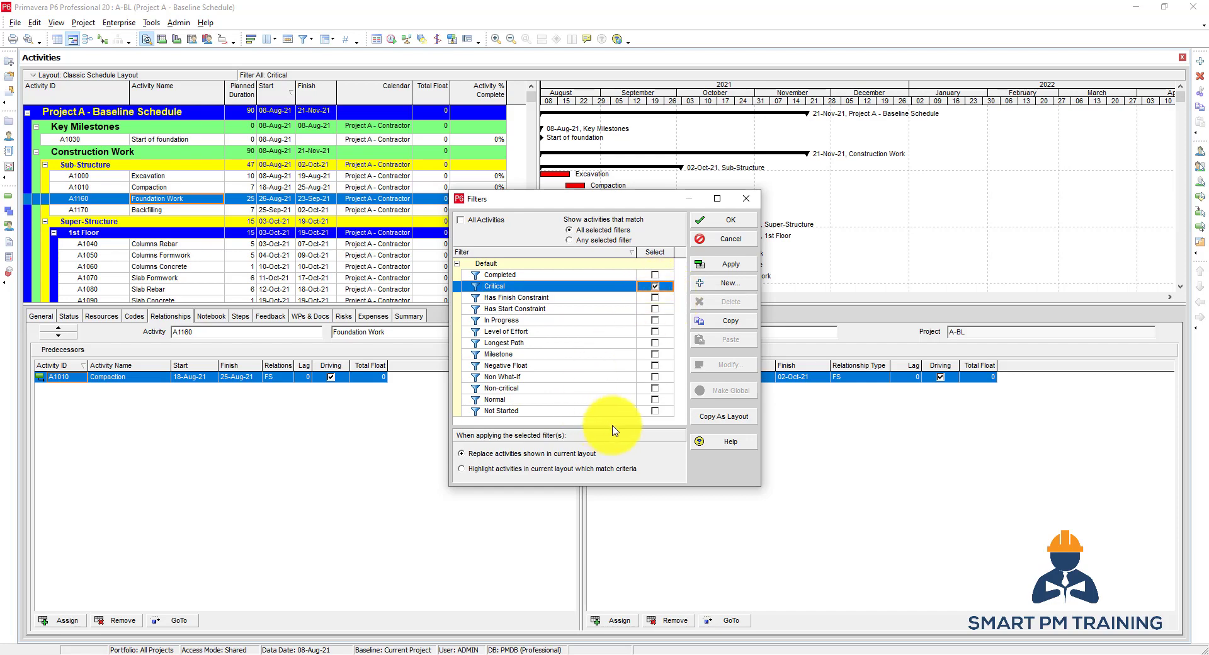
click(651, 409)
click(653, 408)
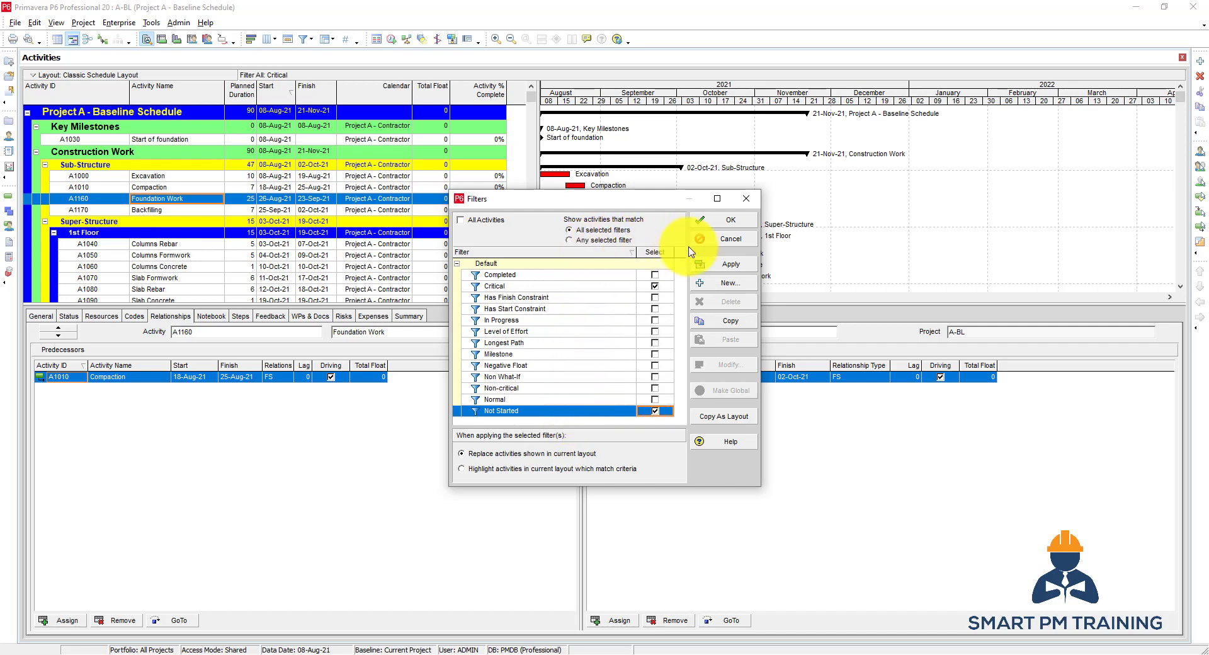
click(730, 220)
Review the filtered activities and reapply the Critical and Not Started filters so that matching any selected filter is enough
click(275, 187)
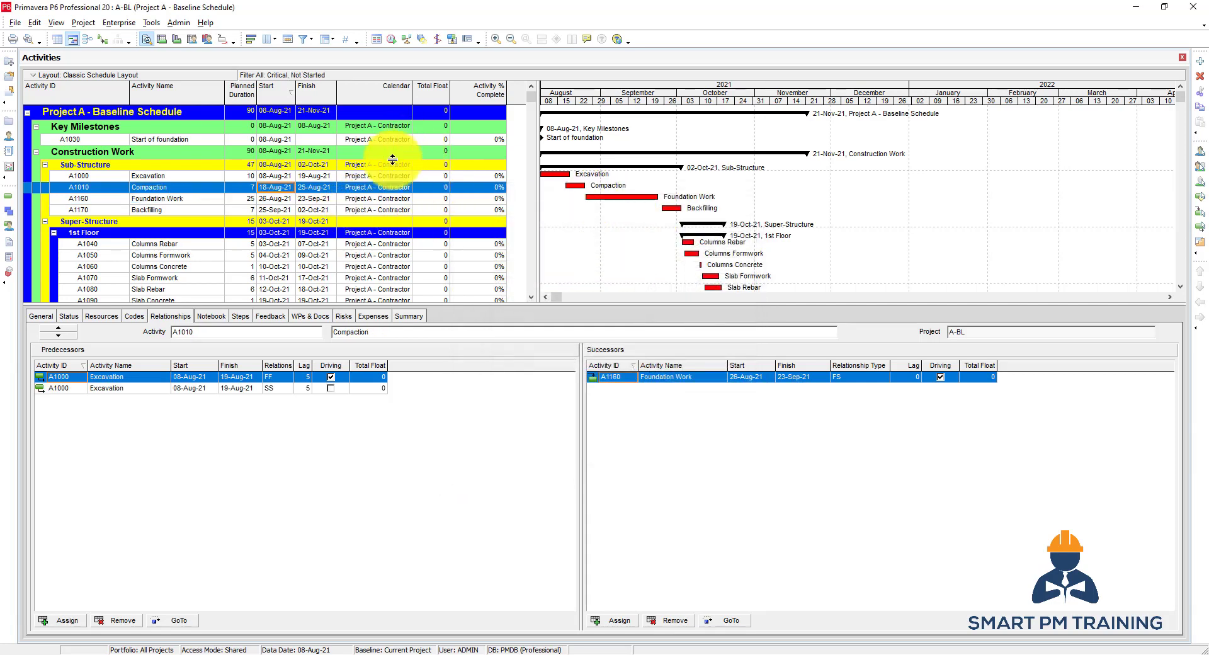
scroll(416, 229, down, 3)
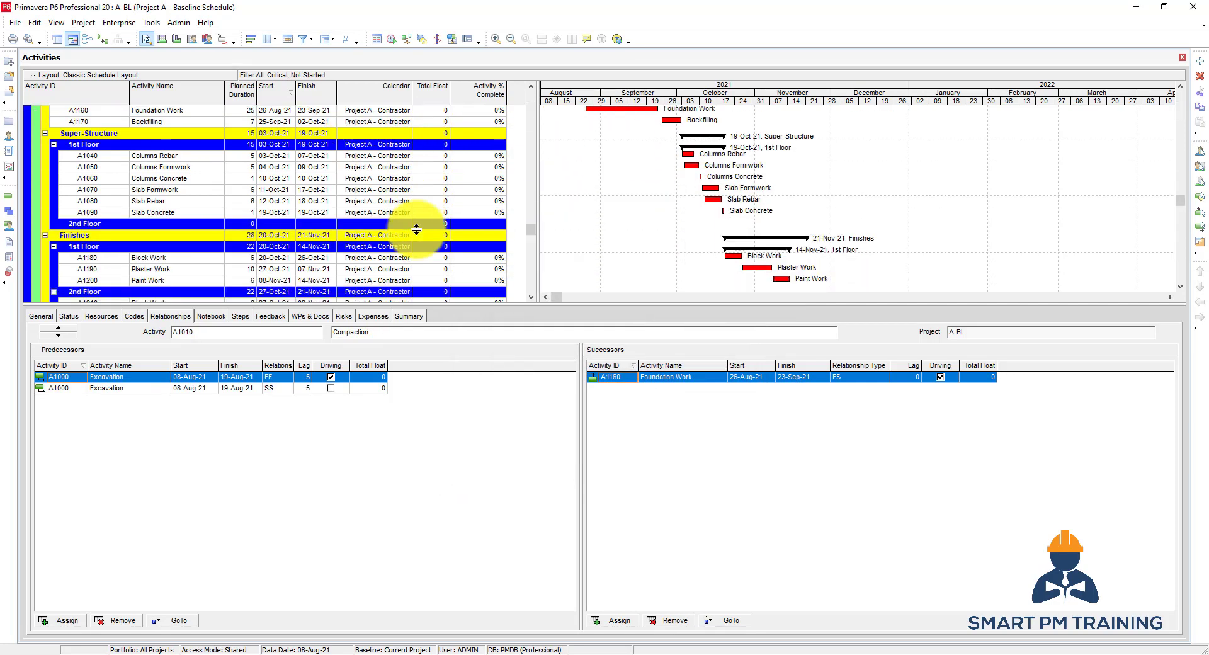
scroll(417, 229, down, 1)
scroll(175, 278, up, 4)
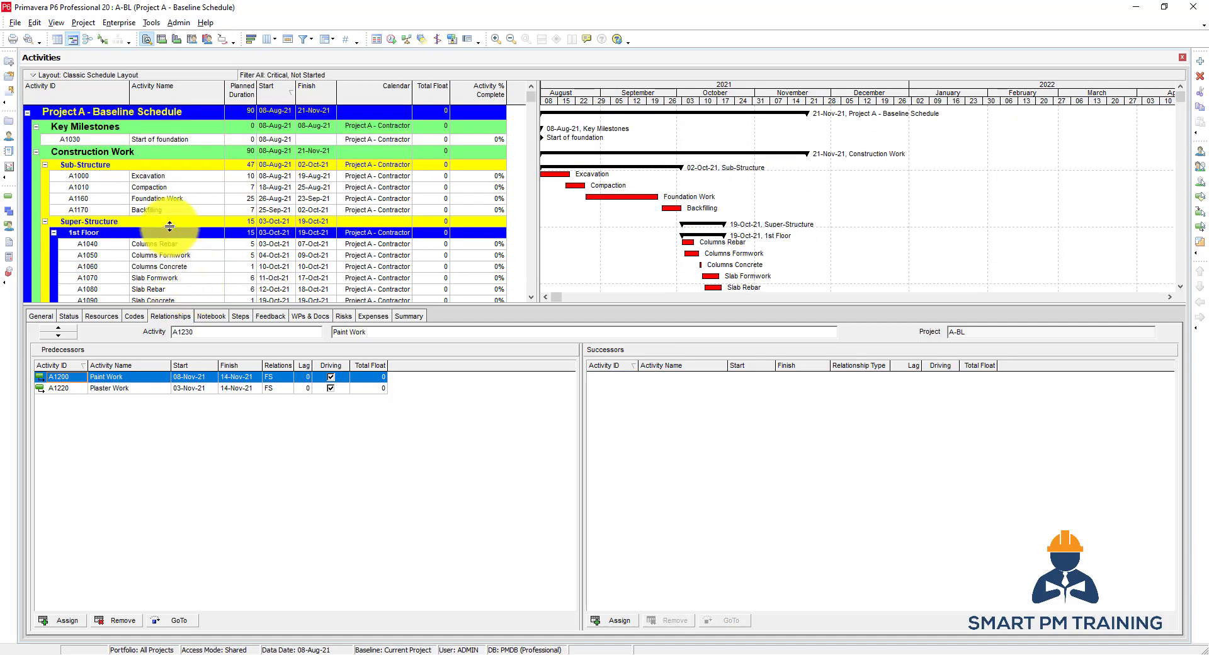
scroll(165, 228, down, 4)
scroll(162, 238, up, 4)
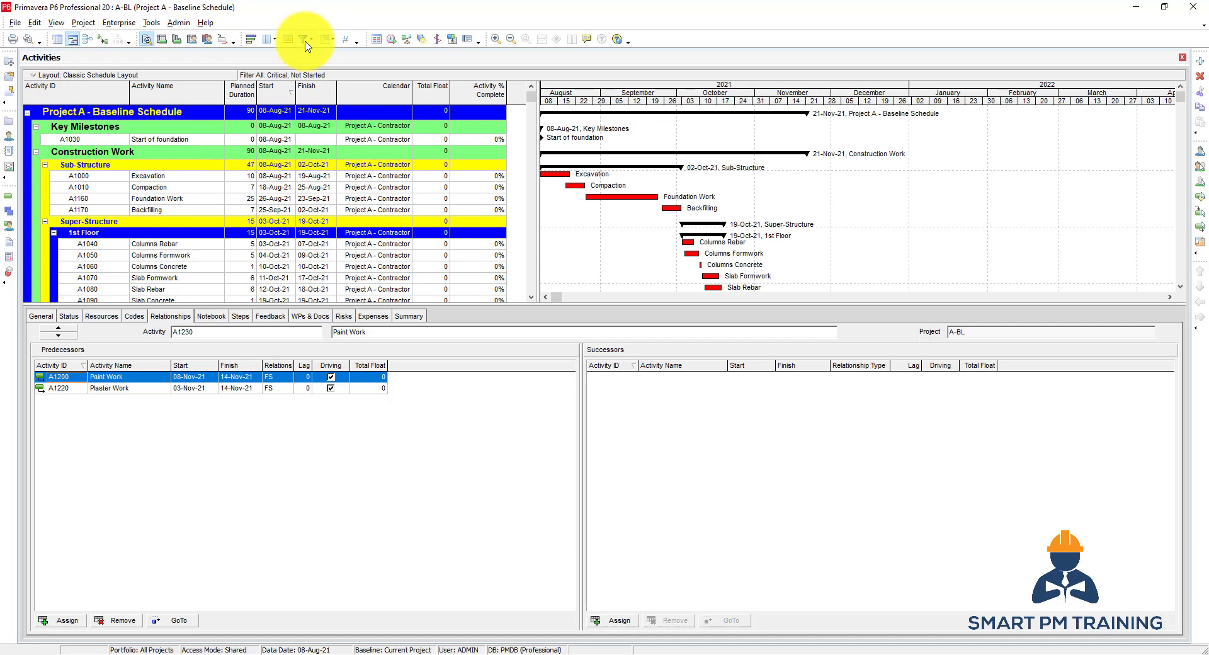
click(303, 39)
click(595, 241)
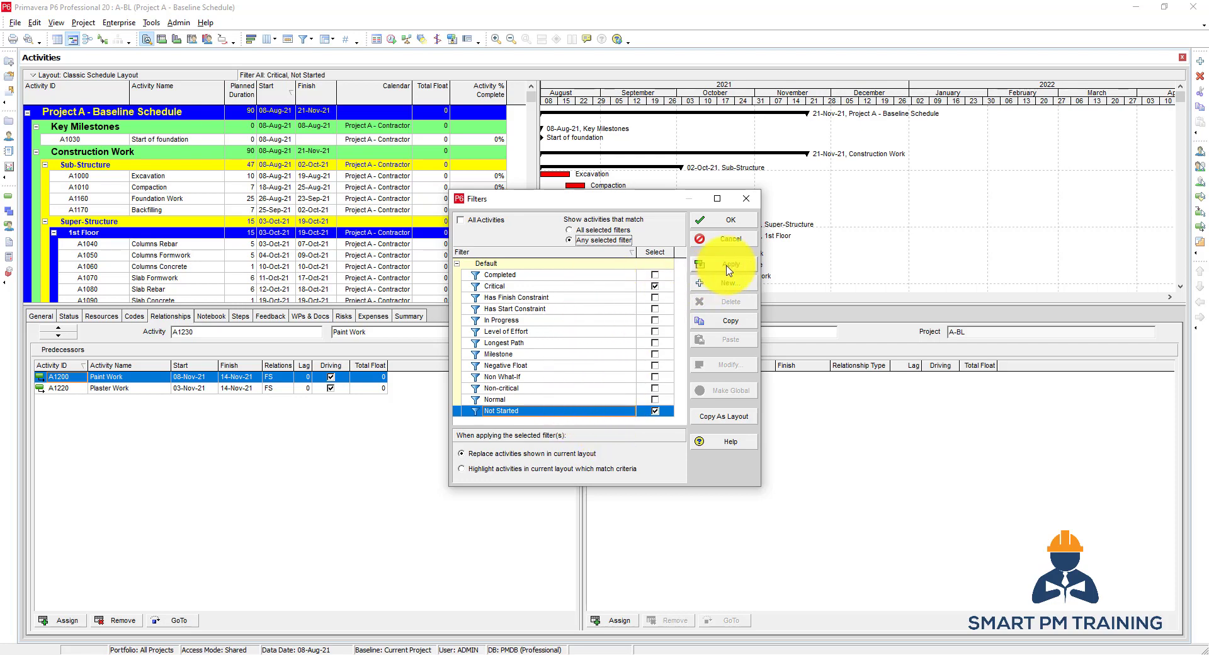
click(727, 267)
click(712, 219)
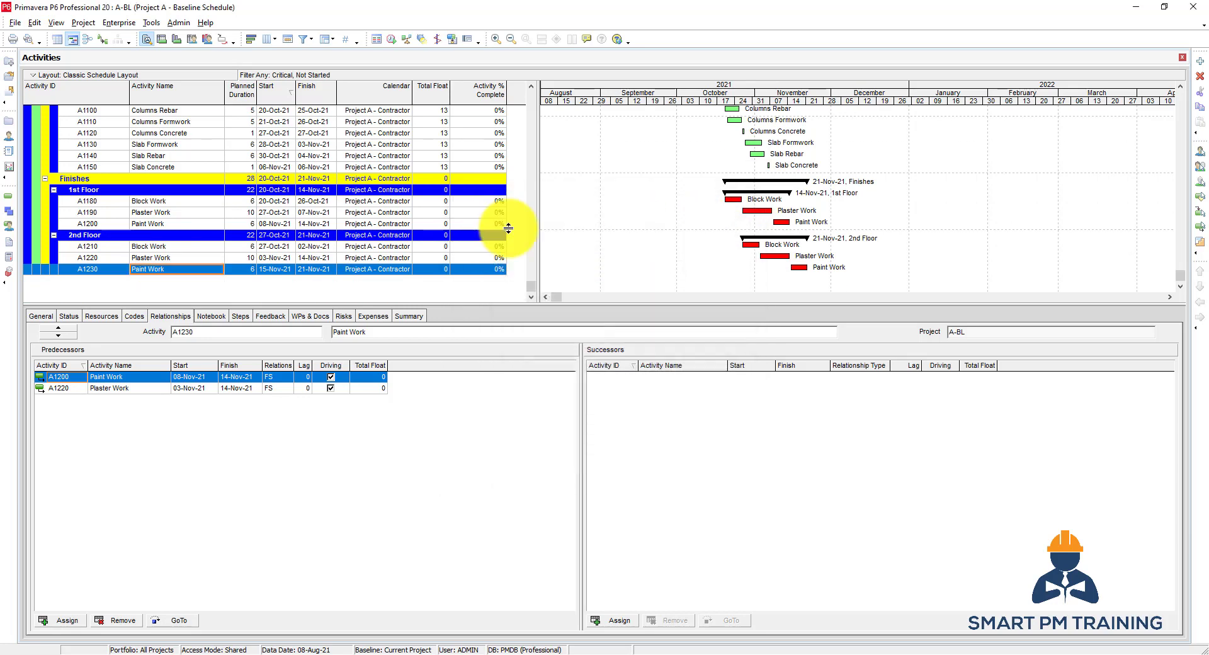
Check the 2nd Floor float values and highlight activities in the current layout that match either the Critical or Not Started filter
scroll(317, 228, up, 3)
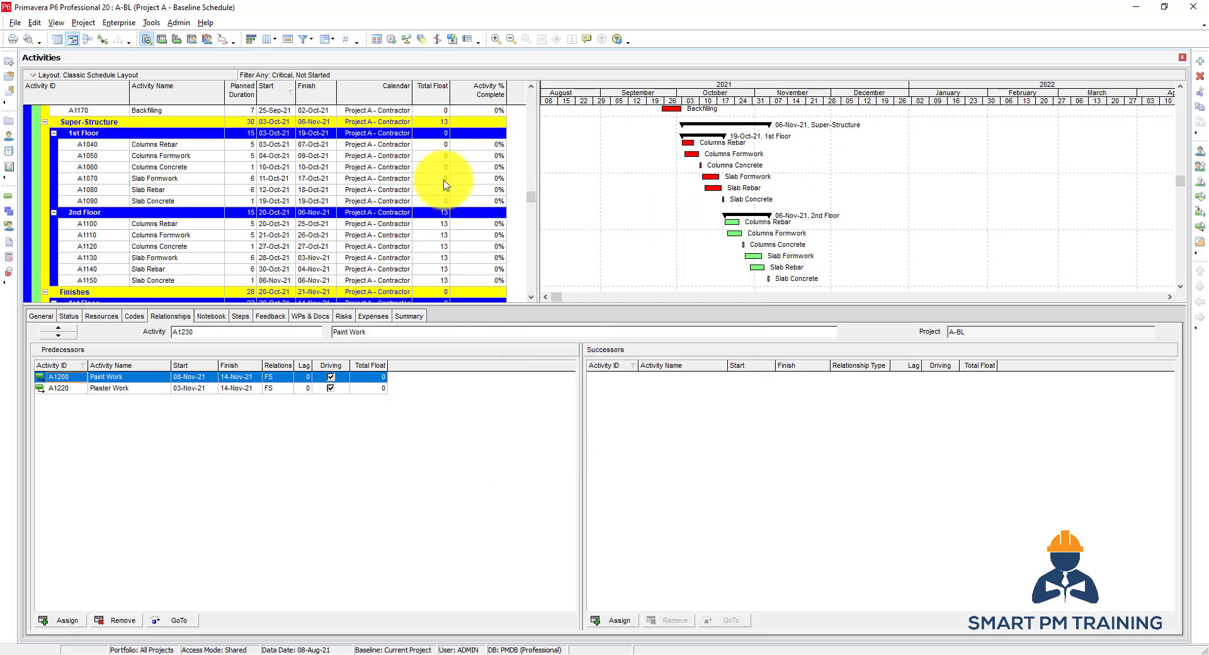
click(430, 230)
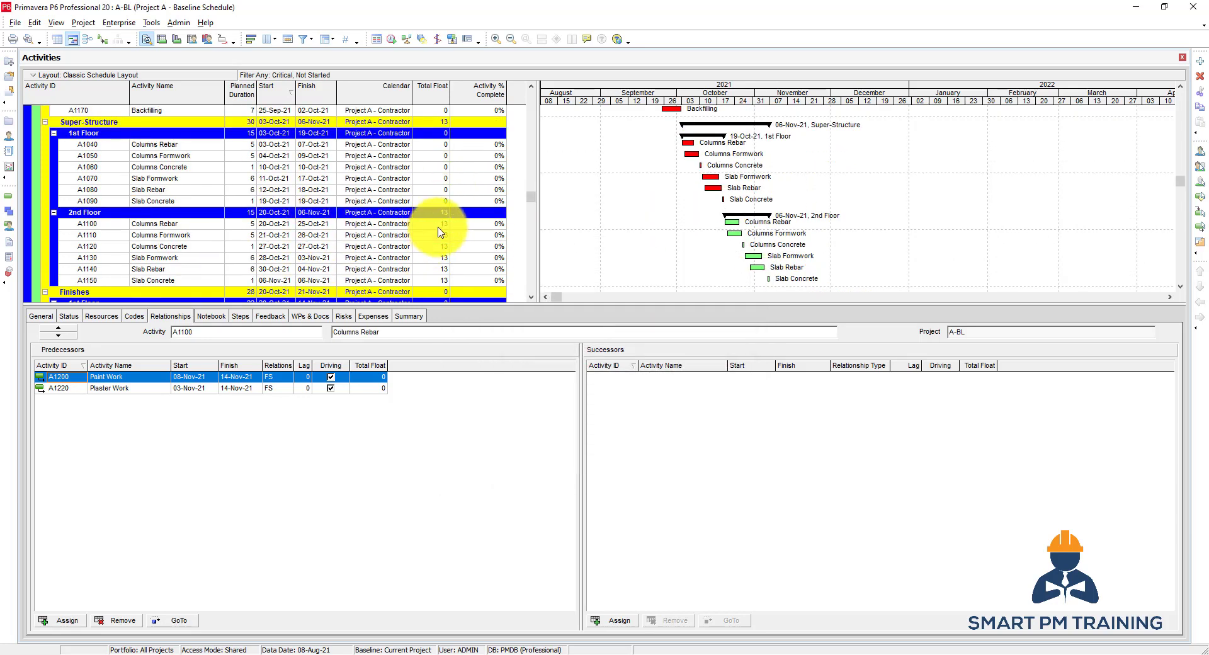
click(444, 280)
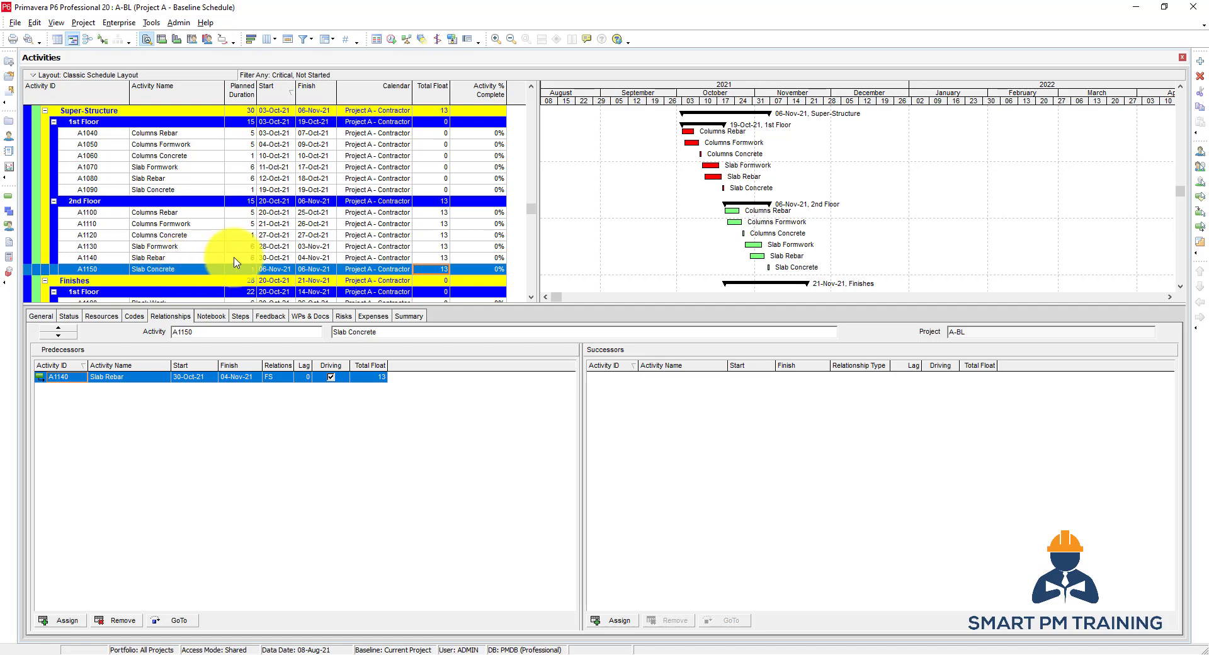
right_click(210, 157)
click(256, 388)
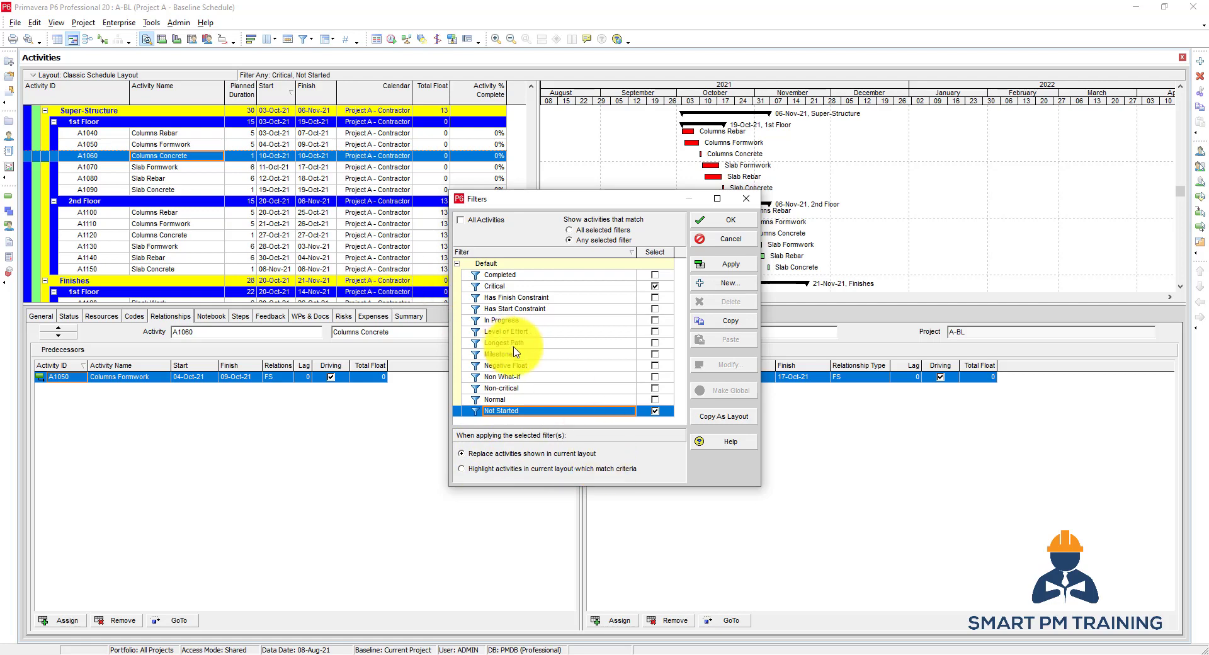
click(527, 470)
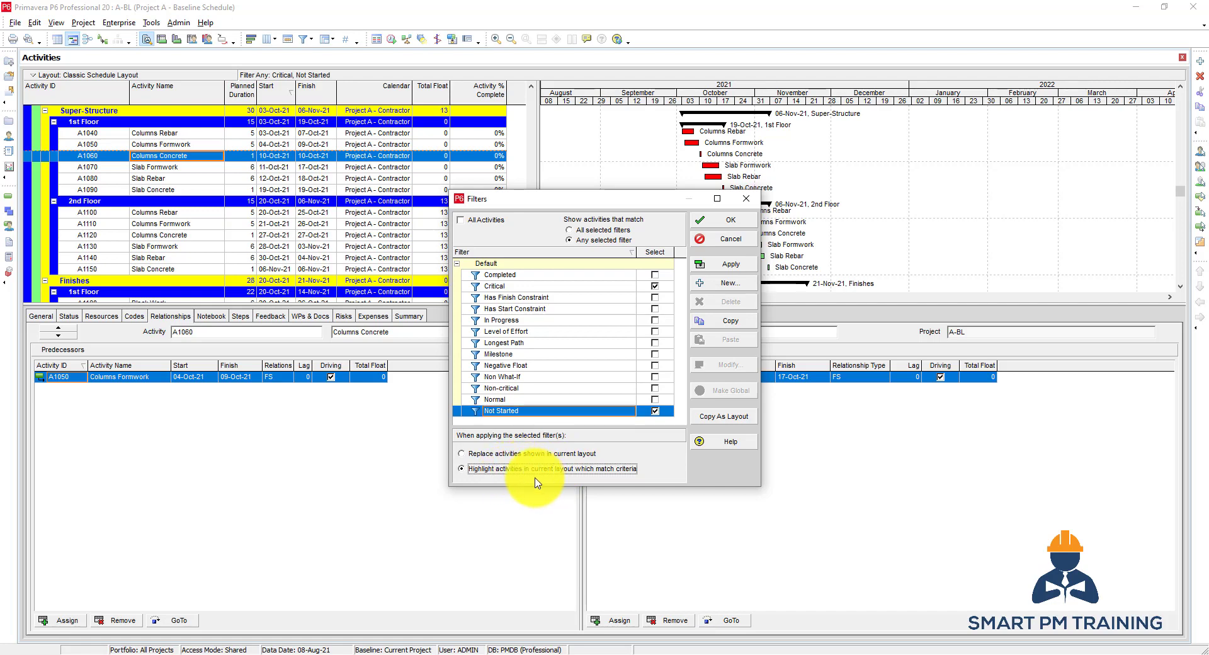
click(724, 264)
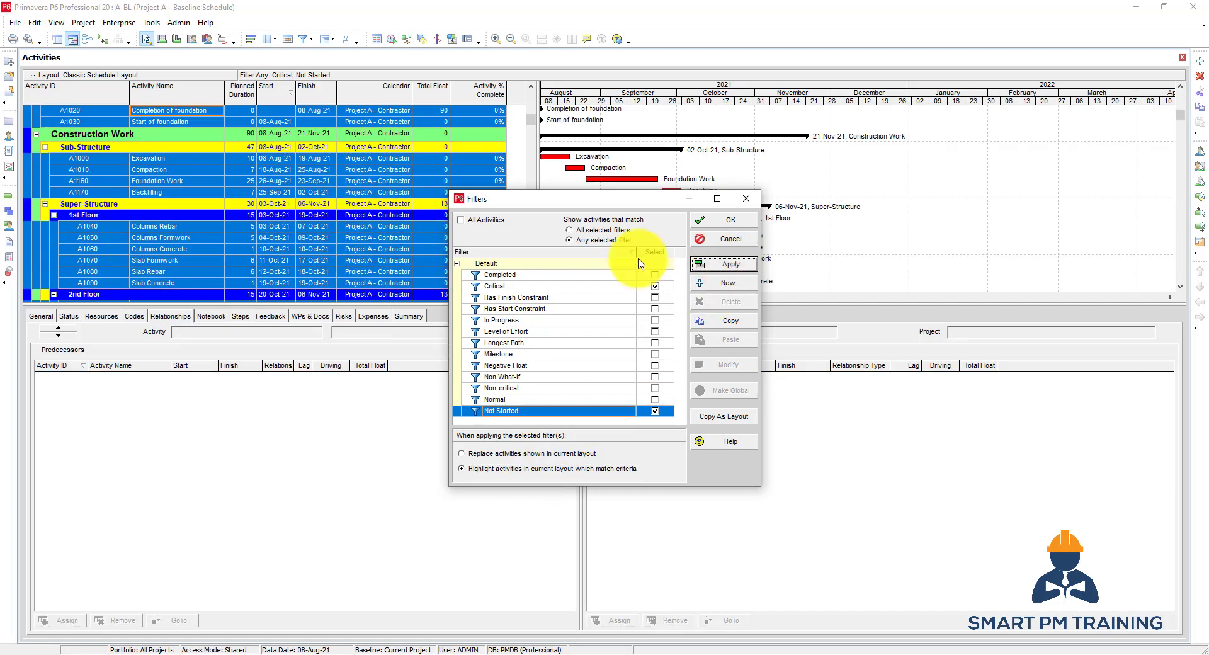
Restore all activities and highlight only those in the layout that match both the Critical and Not Started filters
click(485, 220)
click(702, 270)
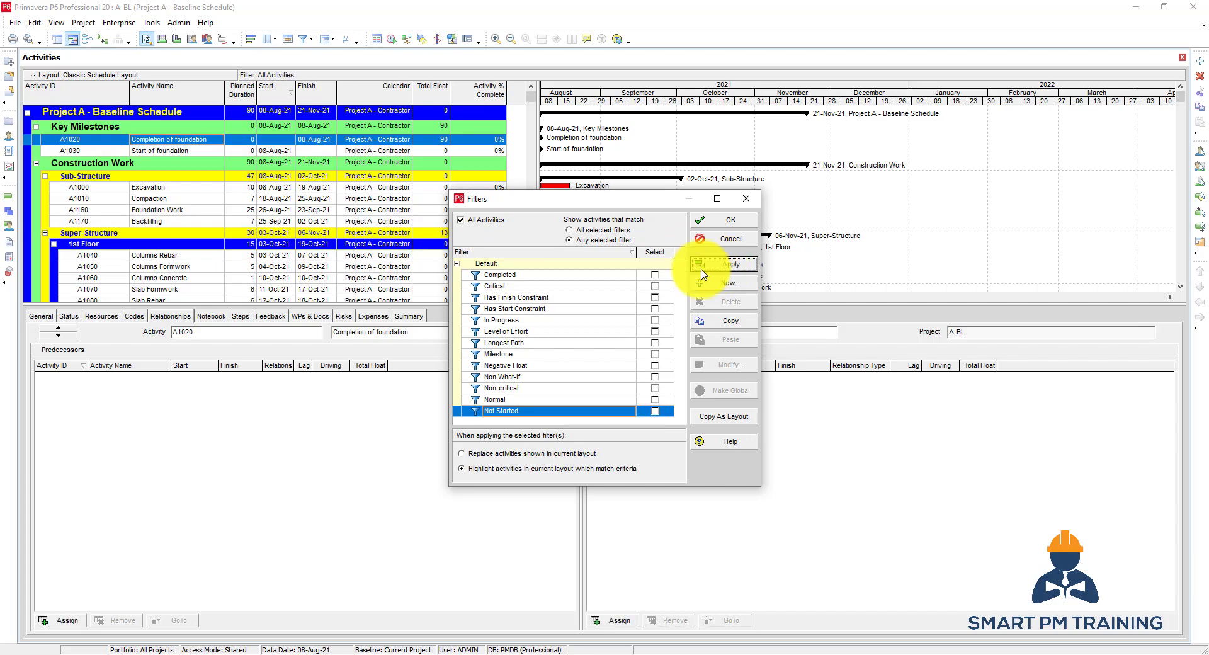
click(655, 286)
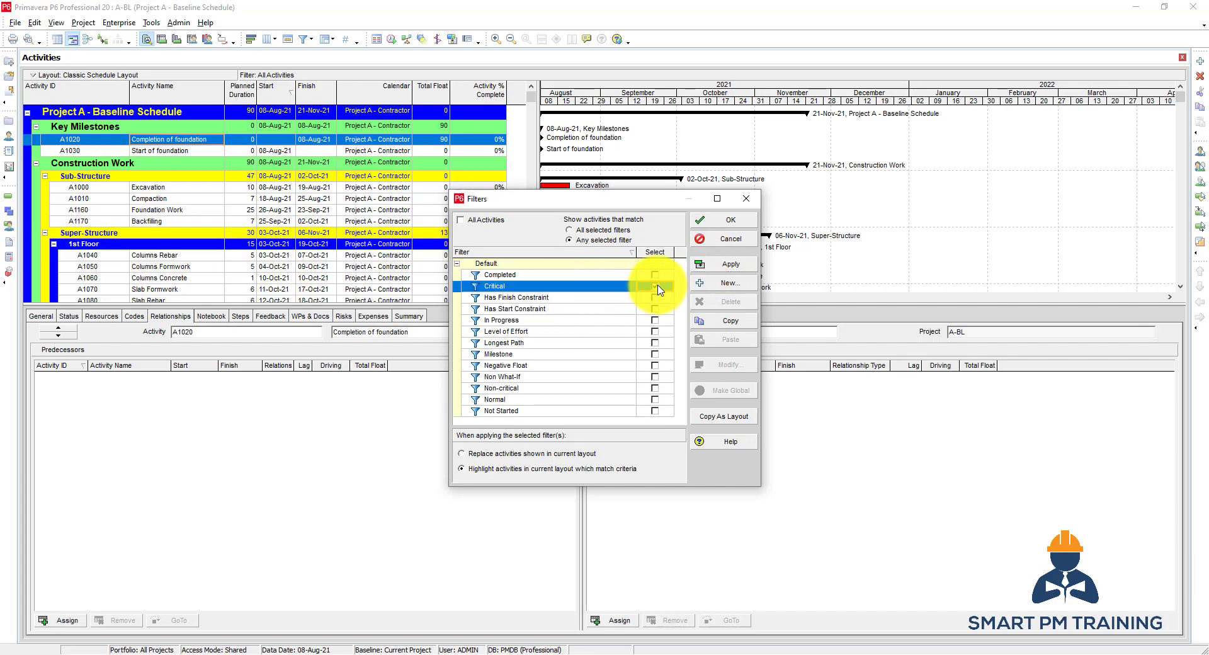
click(654, 411)
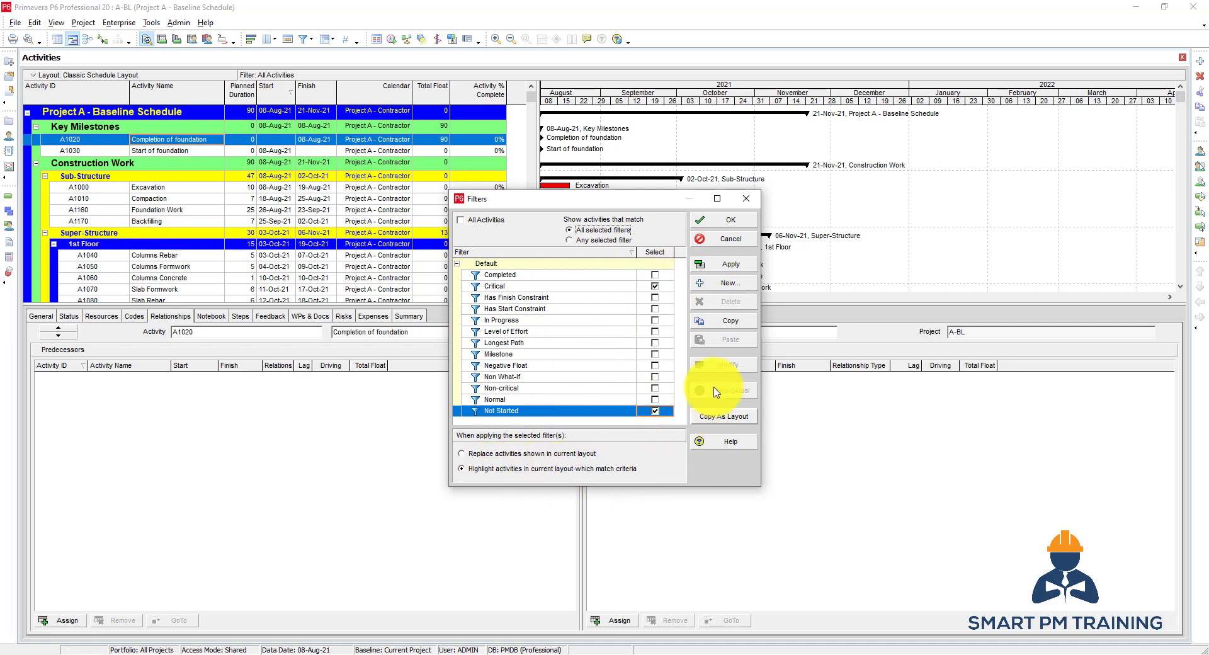
click(693, 261)
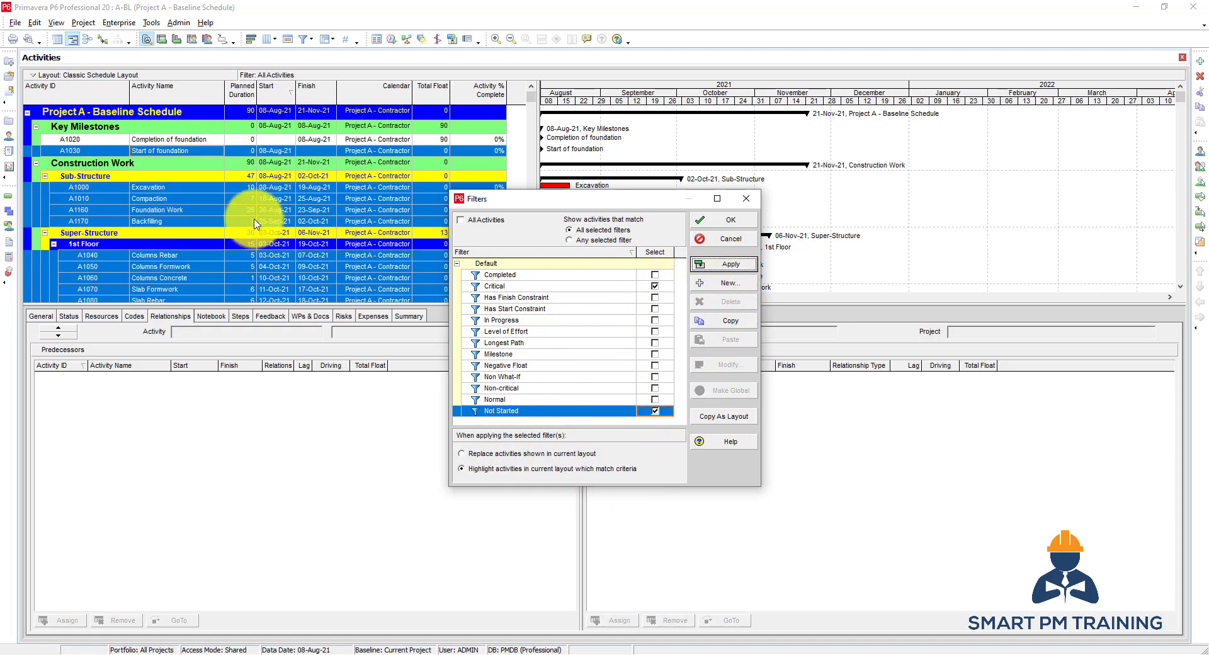
scroll(202, 224, down, 6)
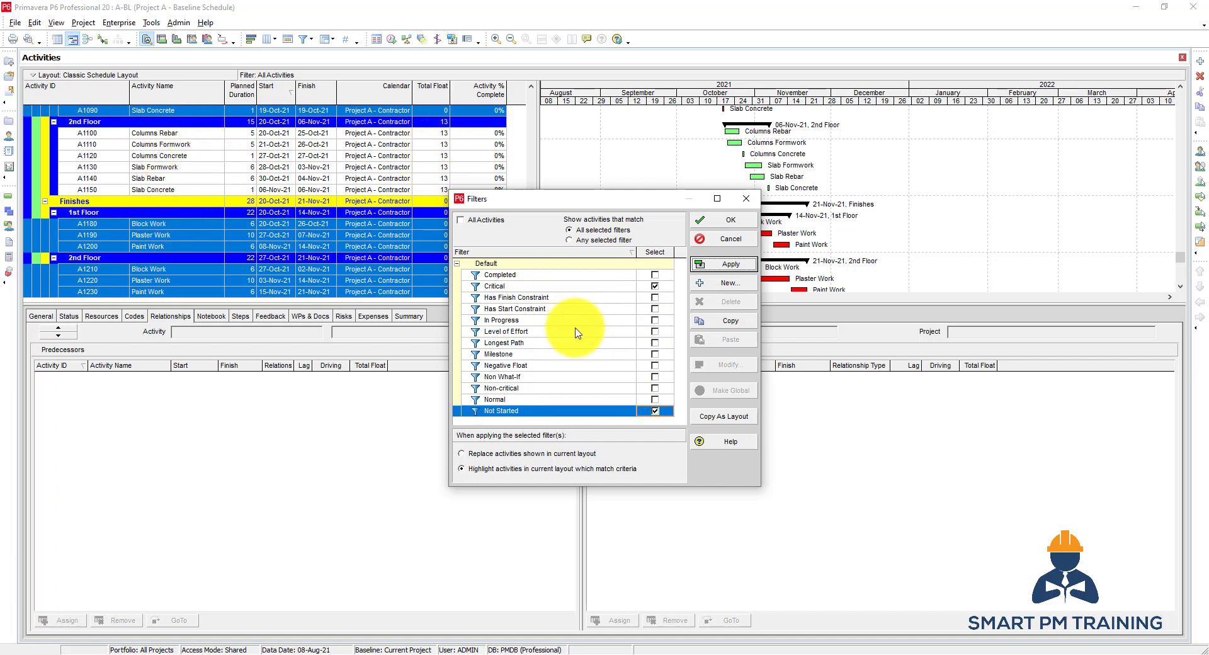
Replace the activities shown in the layout with those matching both Critical and Not Started
click(497, 454)
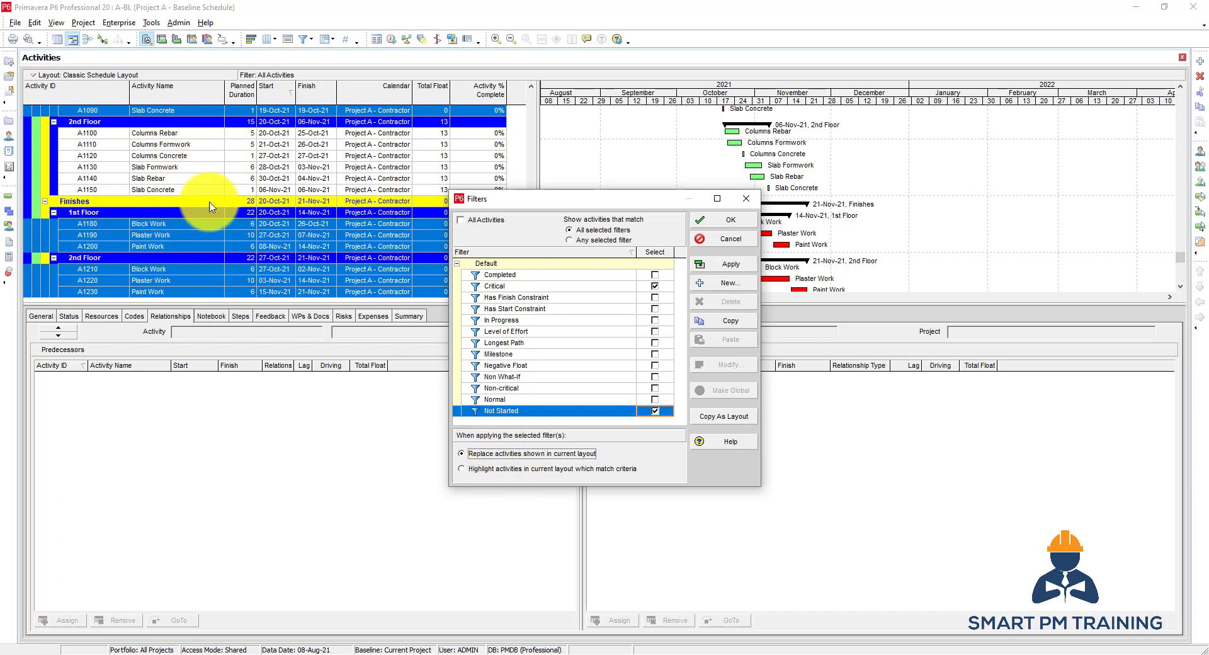
scroll(211, 247, up, 6)
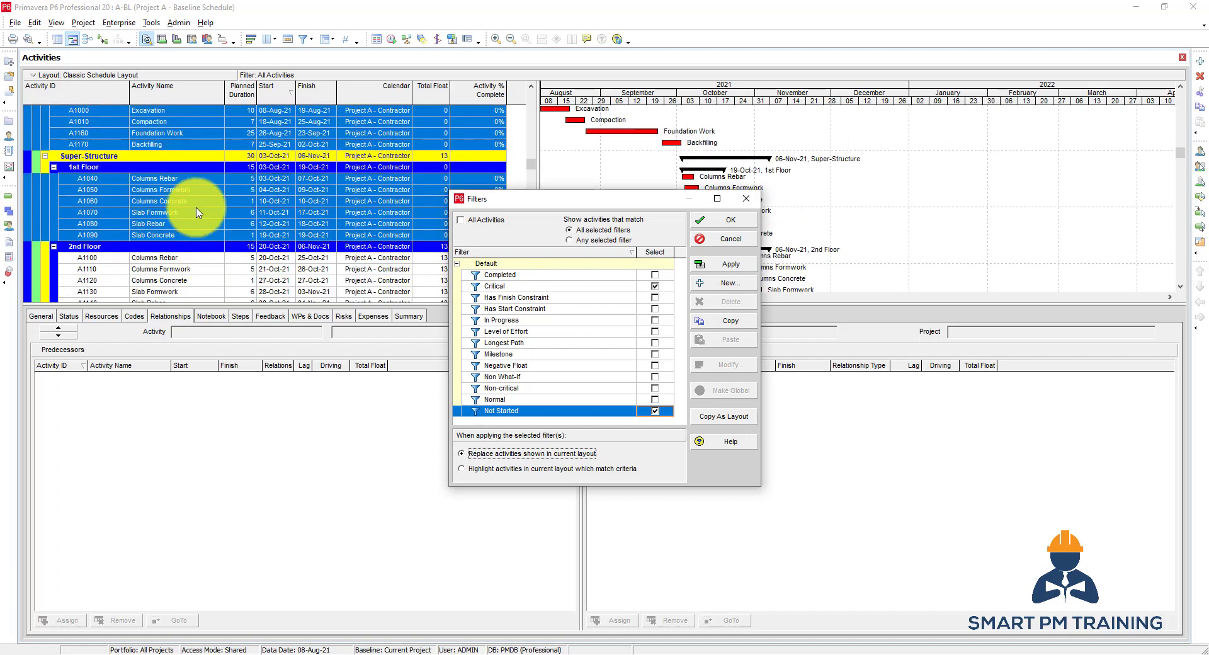
click(729, 264)
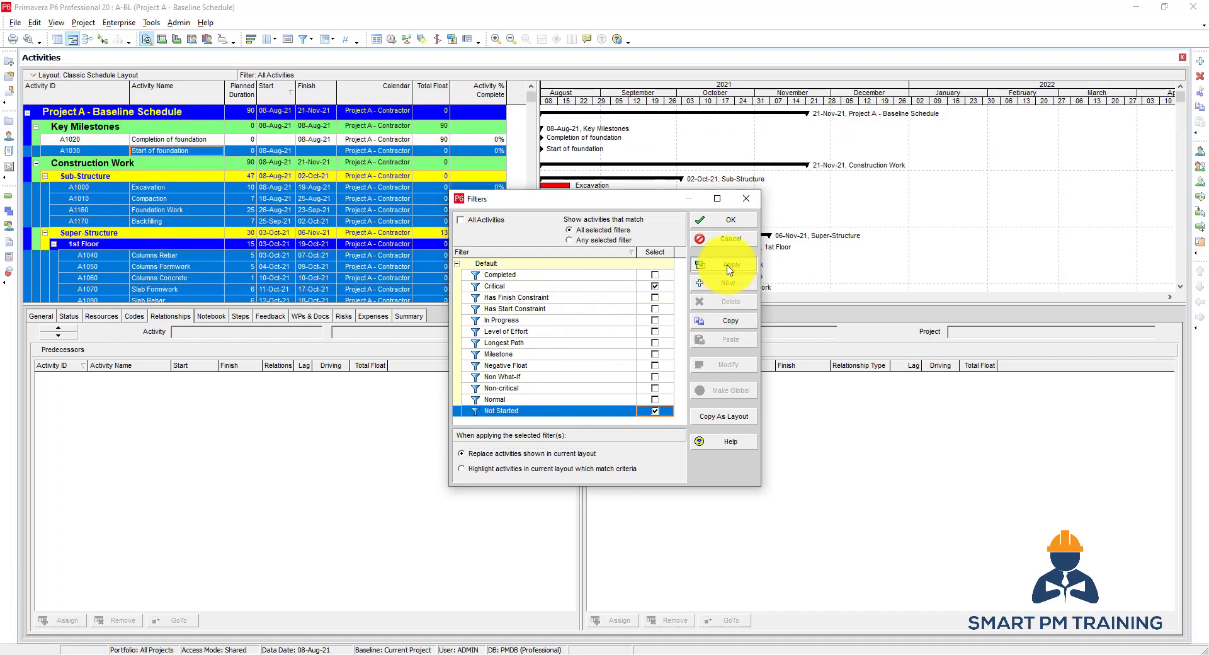
scroll(161, 223, down, 3)
scroll(161, 227, up, 3)
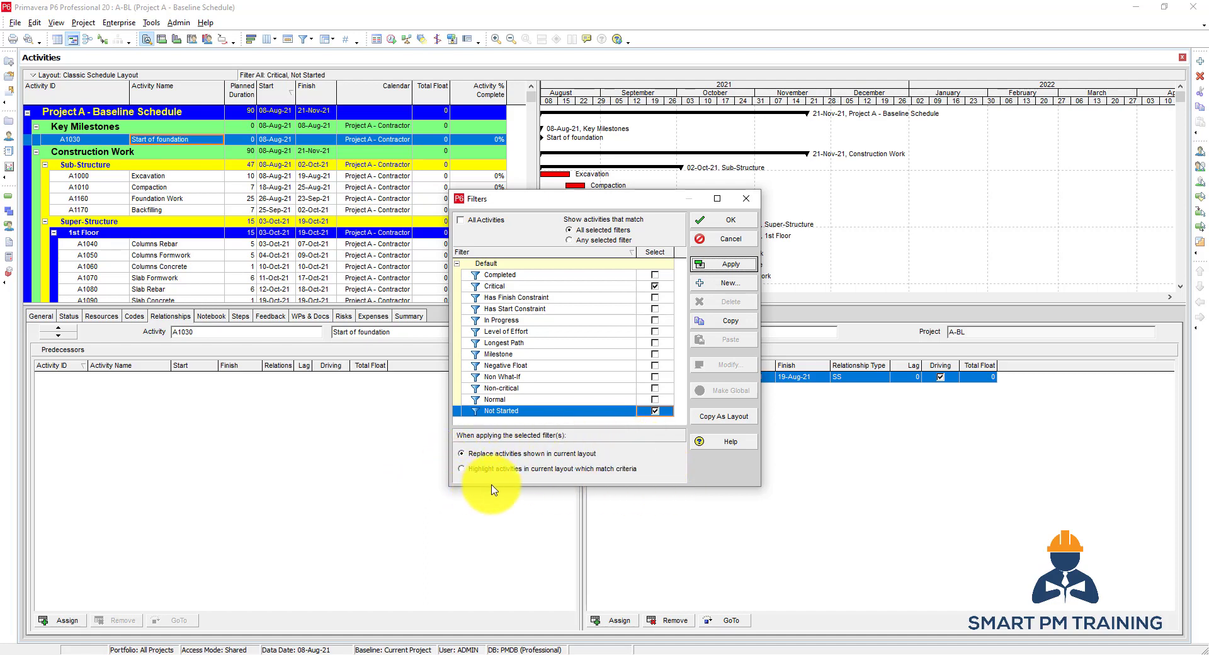
Select all activities and create a new filter where Start is within range of, with 01-Sep-21 as the low value
click(460, 220)
click(554, 343)
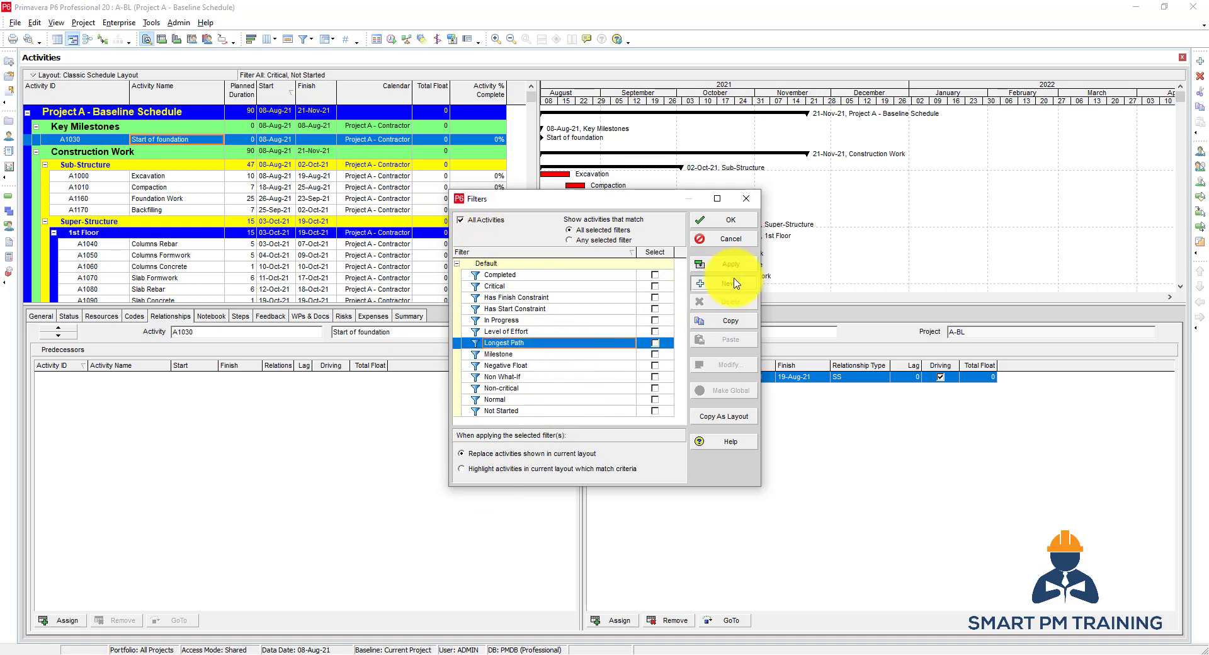
click(730, 283)
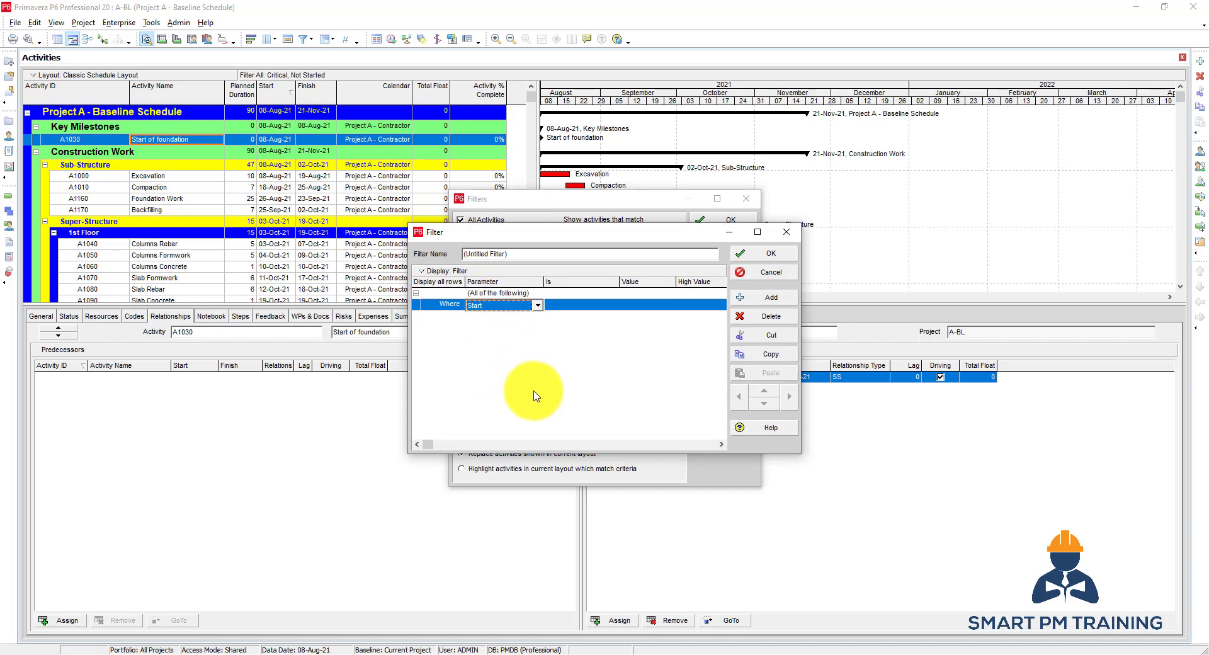
click(592, 305)
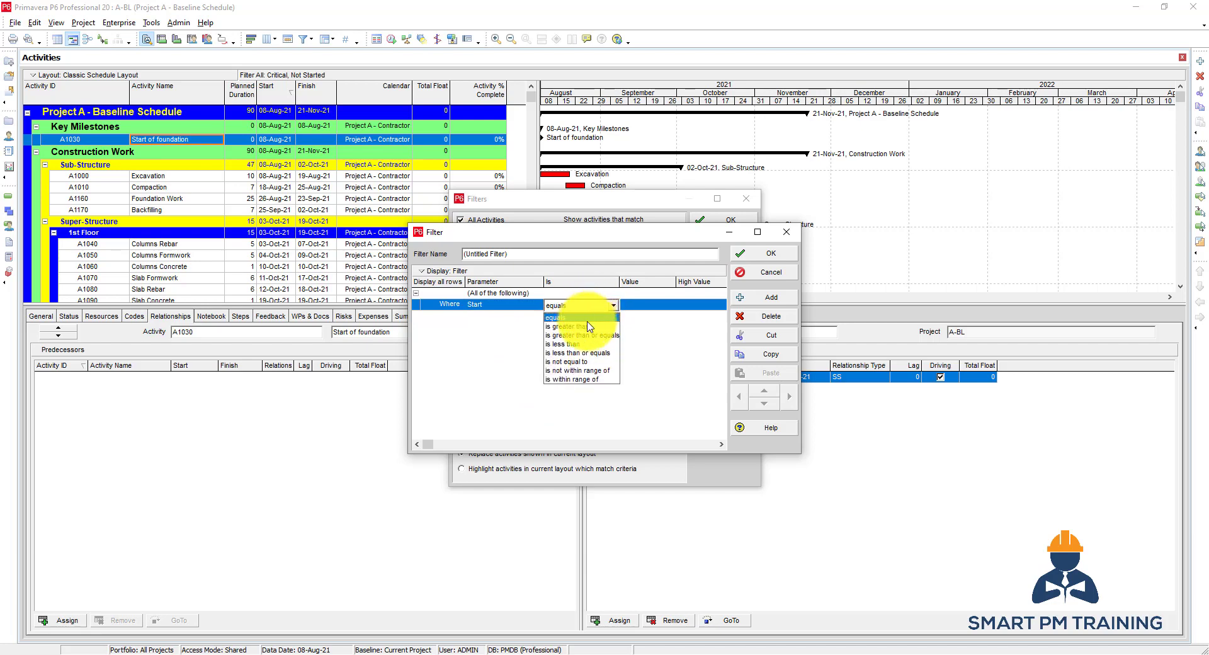
click(593, 381)
click(644, 306)
click(671, 305)
click(702, 409)
click(775, 98)
Choose a September 2021 date as the range's high value and save the new filter
click(709, 305)
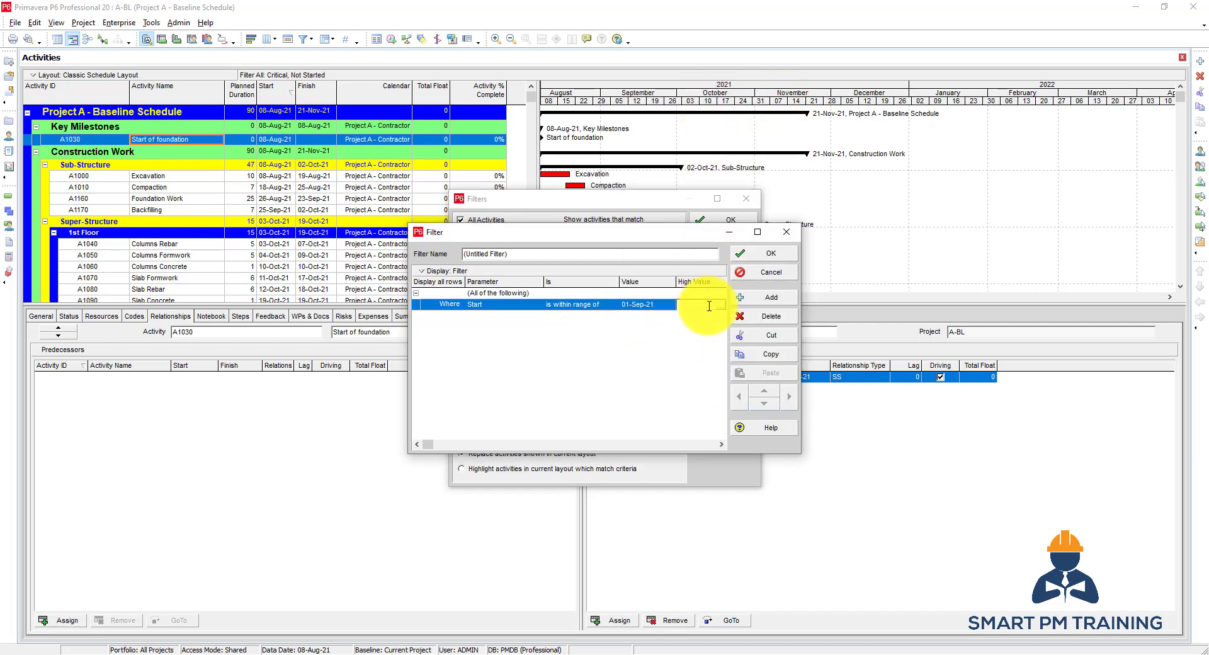
click(719, 306)
click(734, 481)
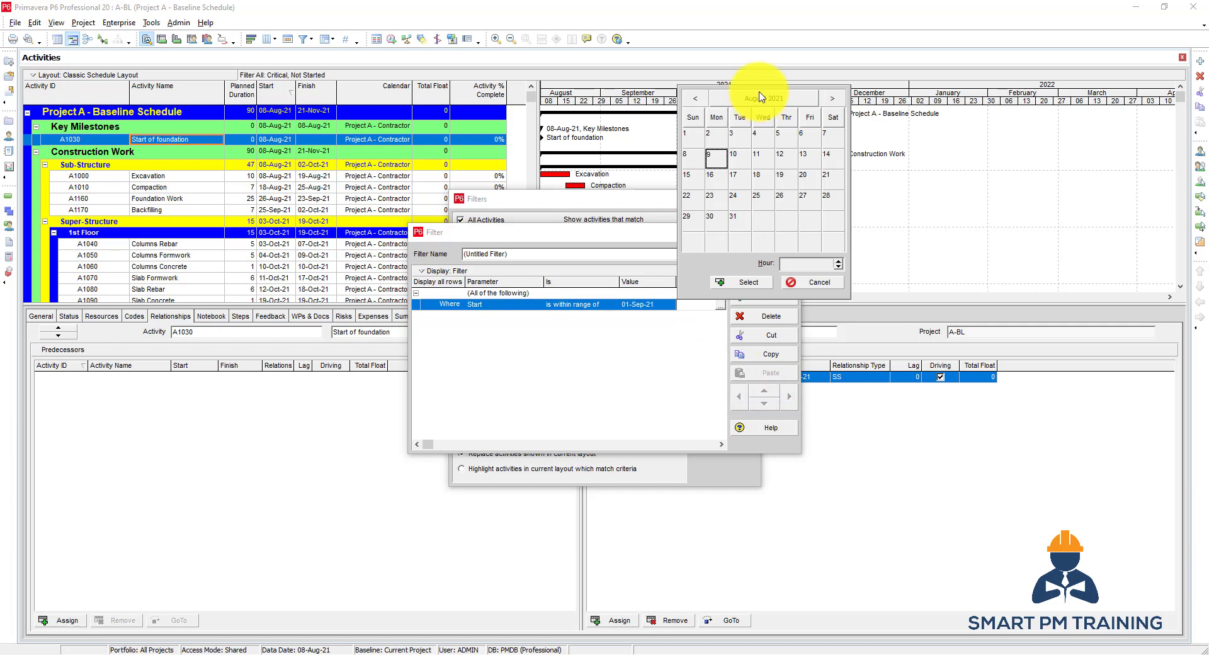
click(832, 98)
double_click(763, 179)
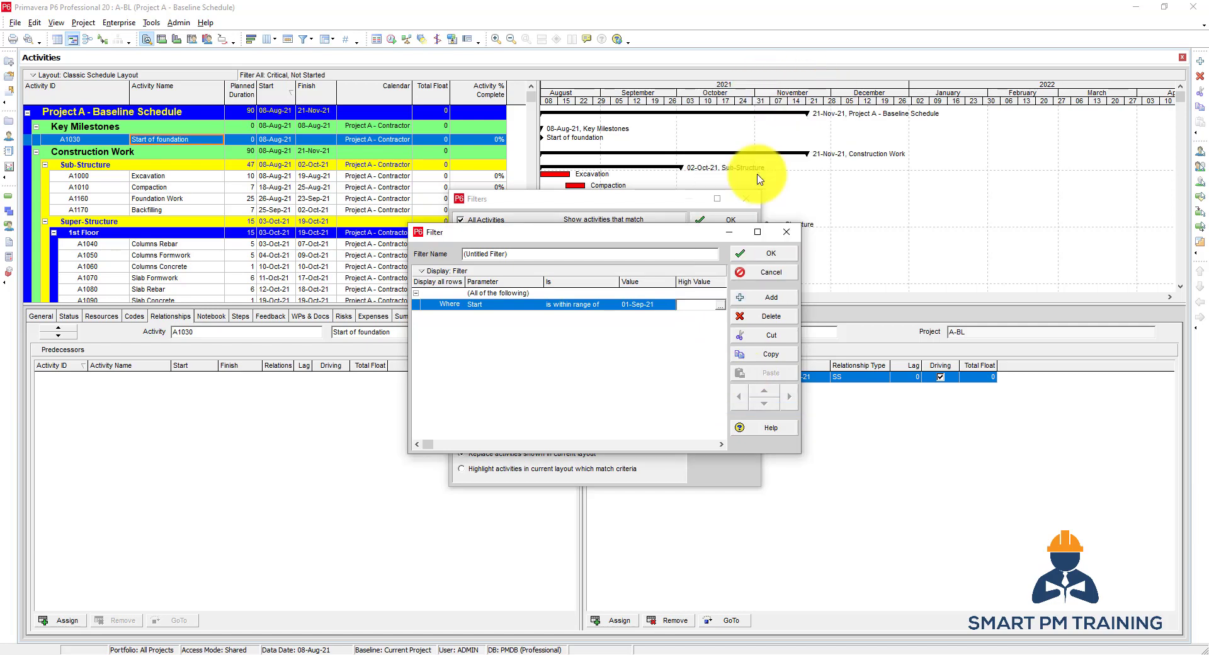
click(759, 255)
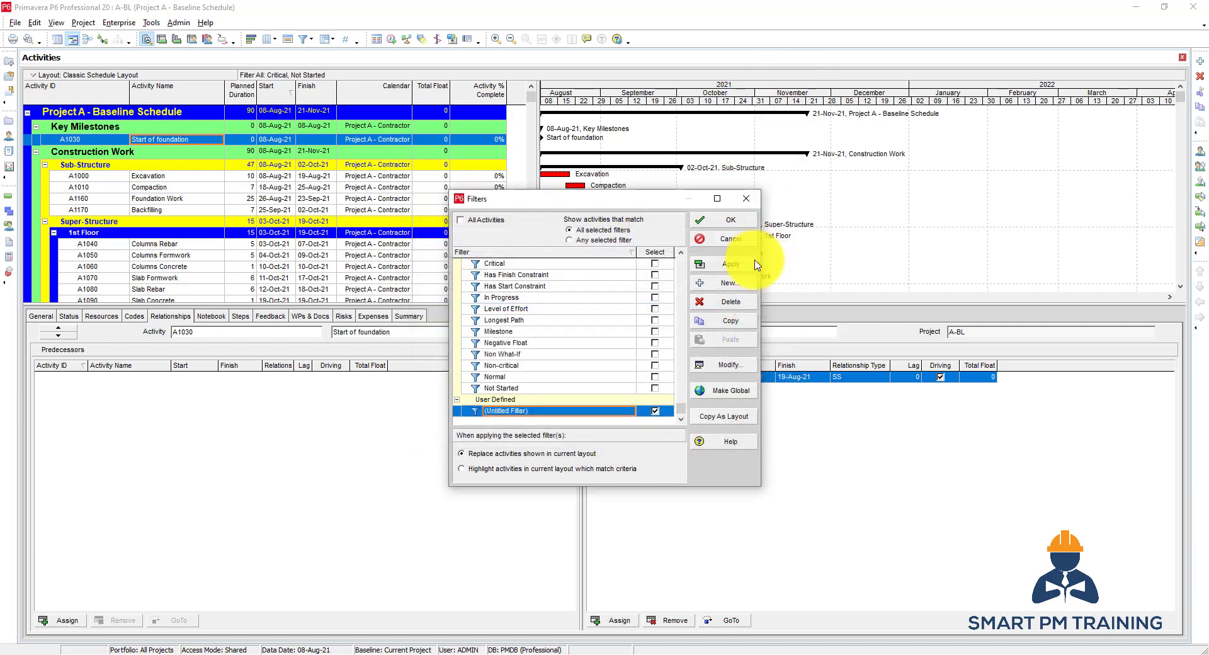
Apply the new start-date filter, and deselect it again to show all activities
click(724, 266)
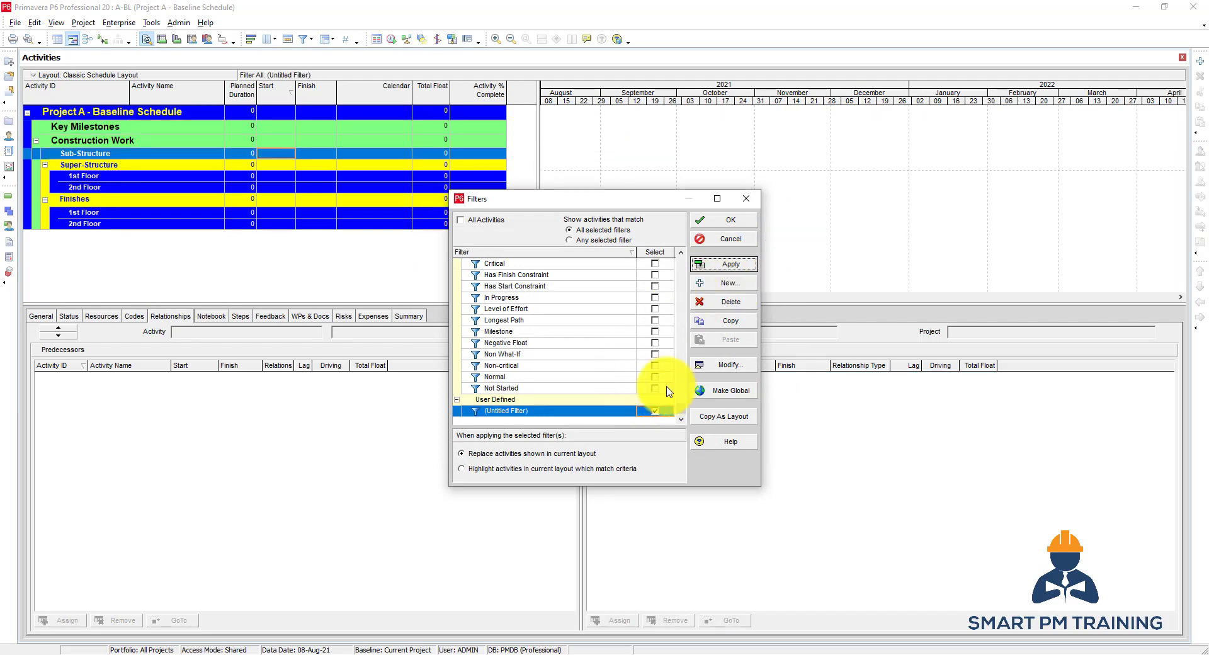
click(654, 412)
click(729, 263)
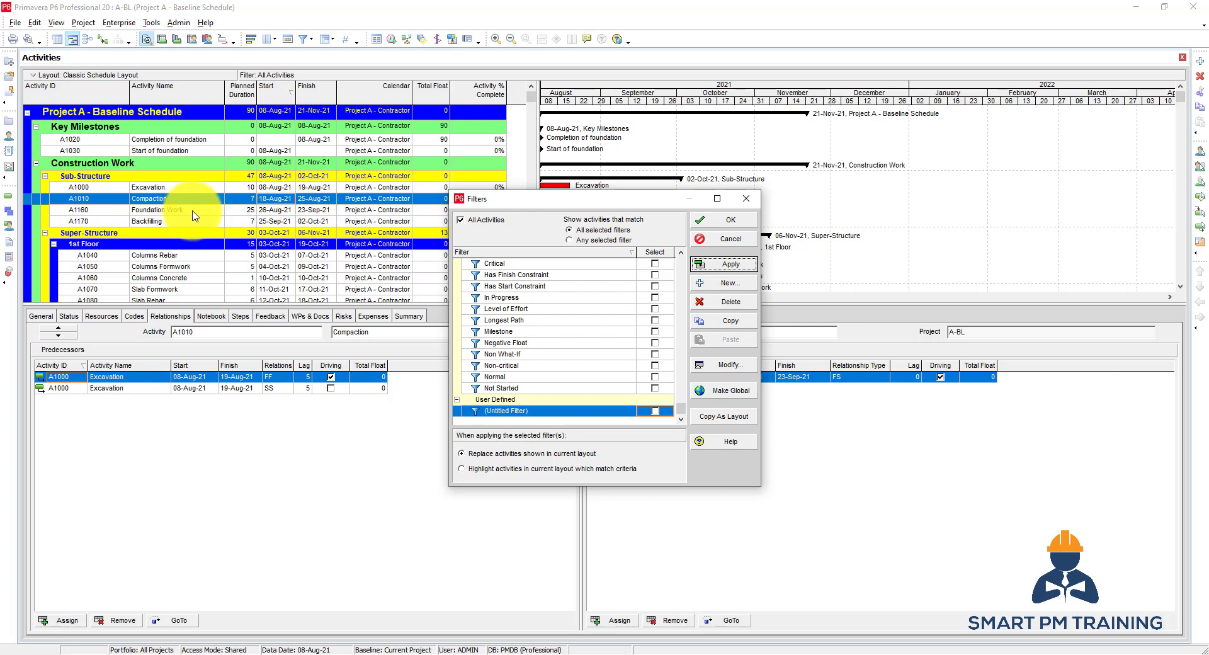
Select the untitled user-defined filter and set its Start range's low value to 15-Sep-21
scroll(188, 218, down, 1)
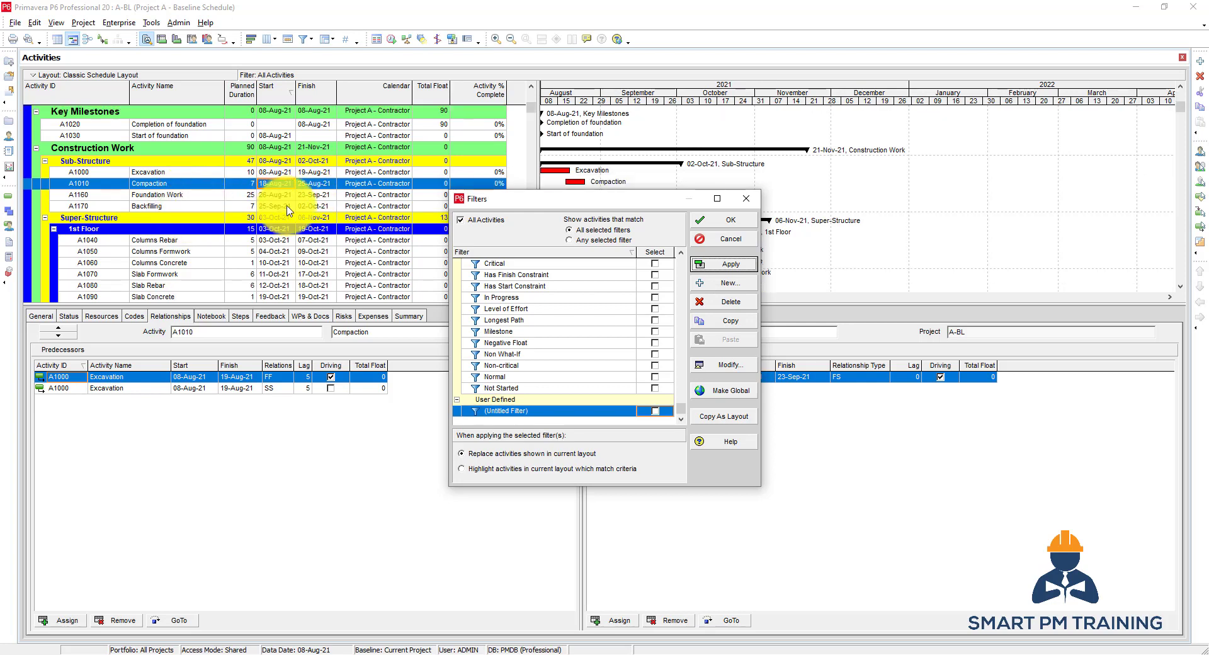
click(654, 410)
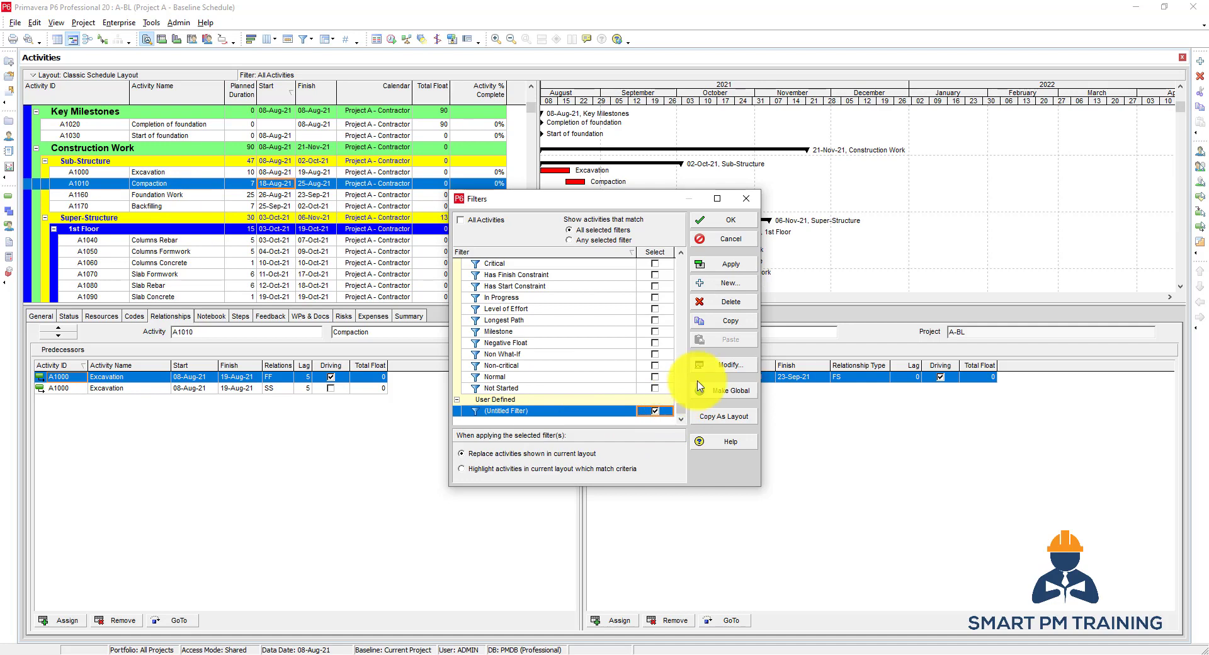
click(724, 366)
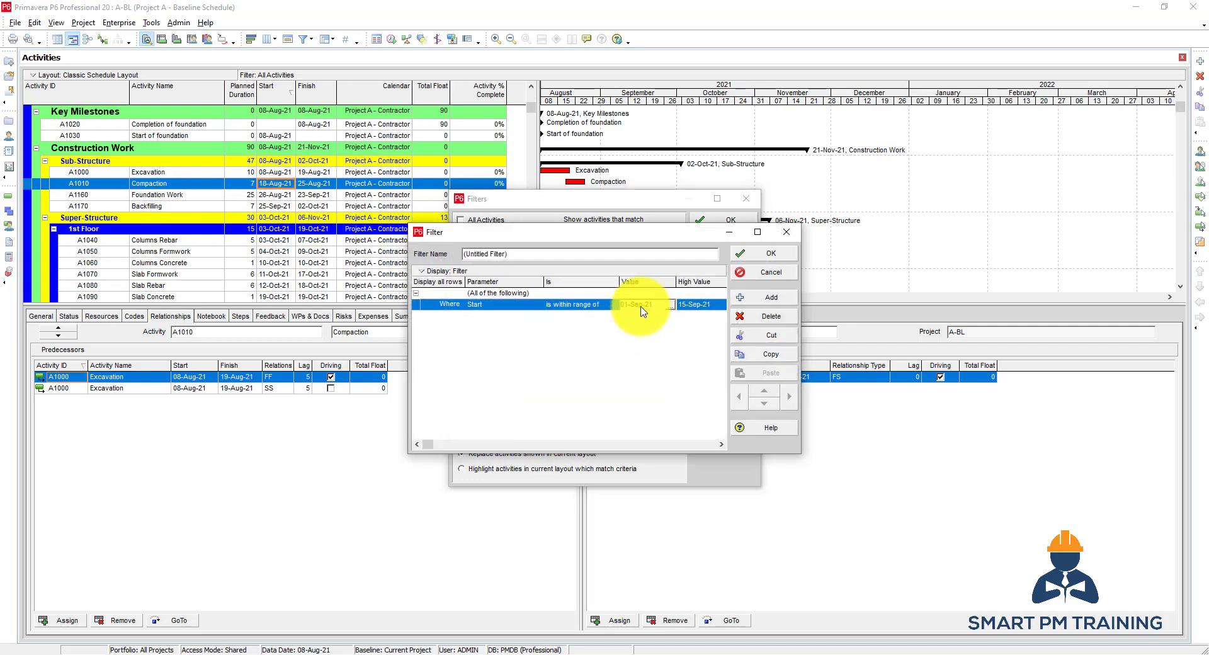
click(670, 305)
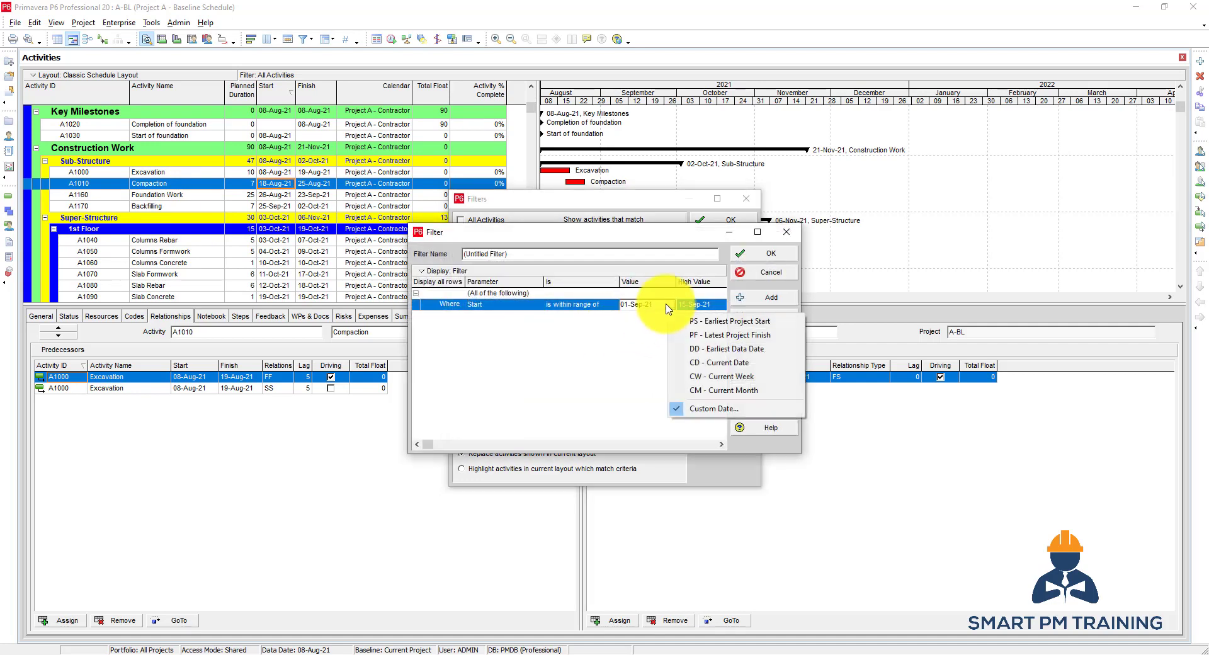
click(721, 409)
click(707, 184)
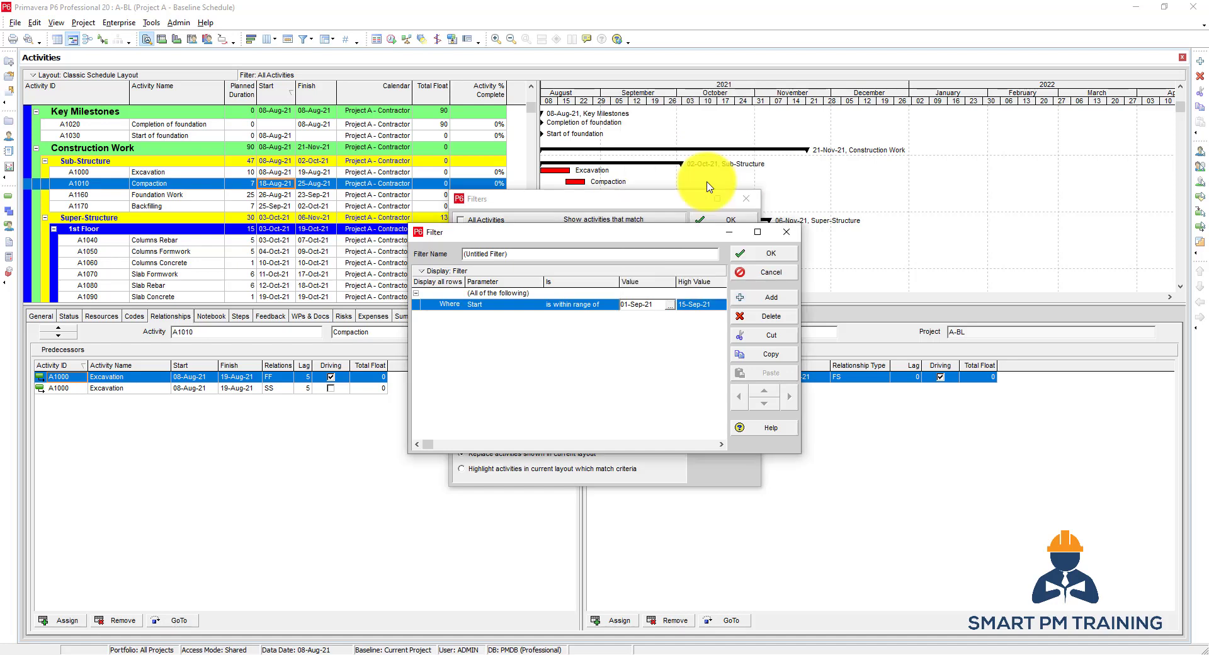
Set the Start range's high value to 30-Sep-21, then save the filter and apply it to the layout
click(720, 304)
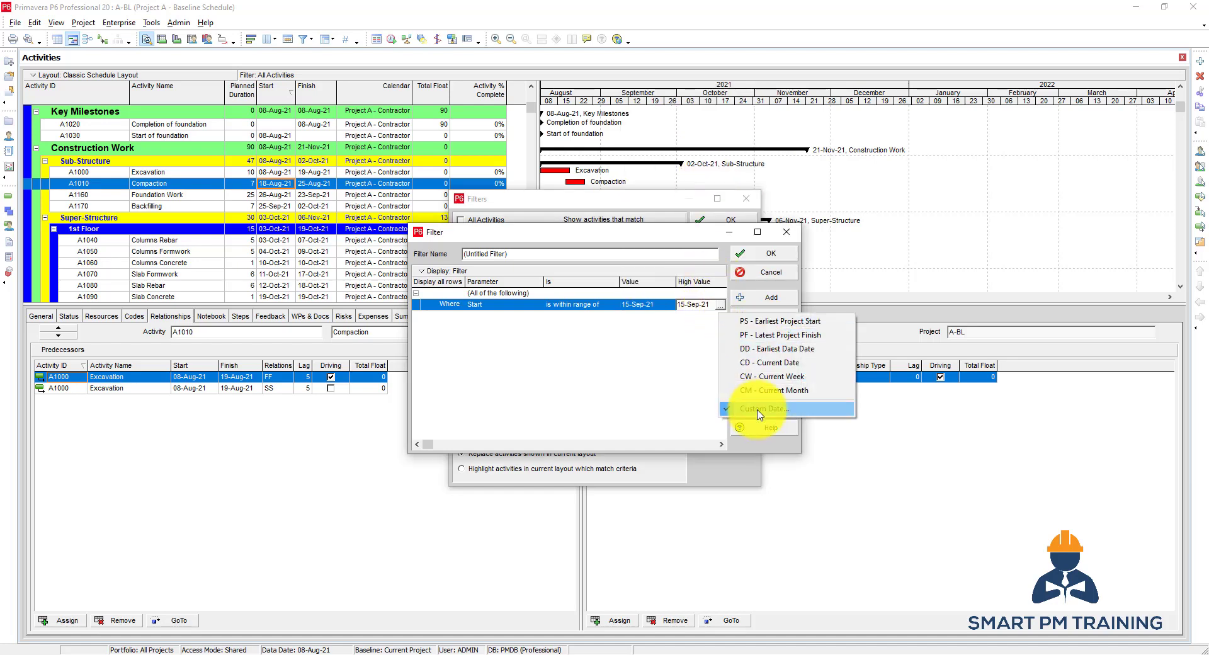
click(725, 410)
click(785, 226)
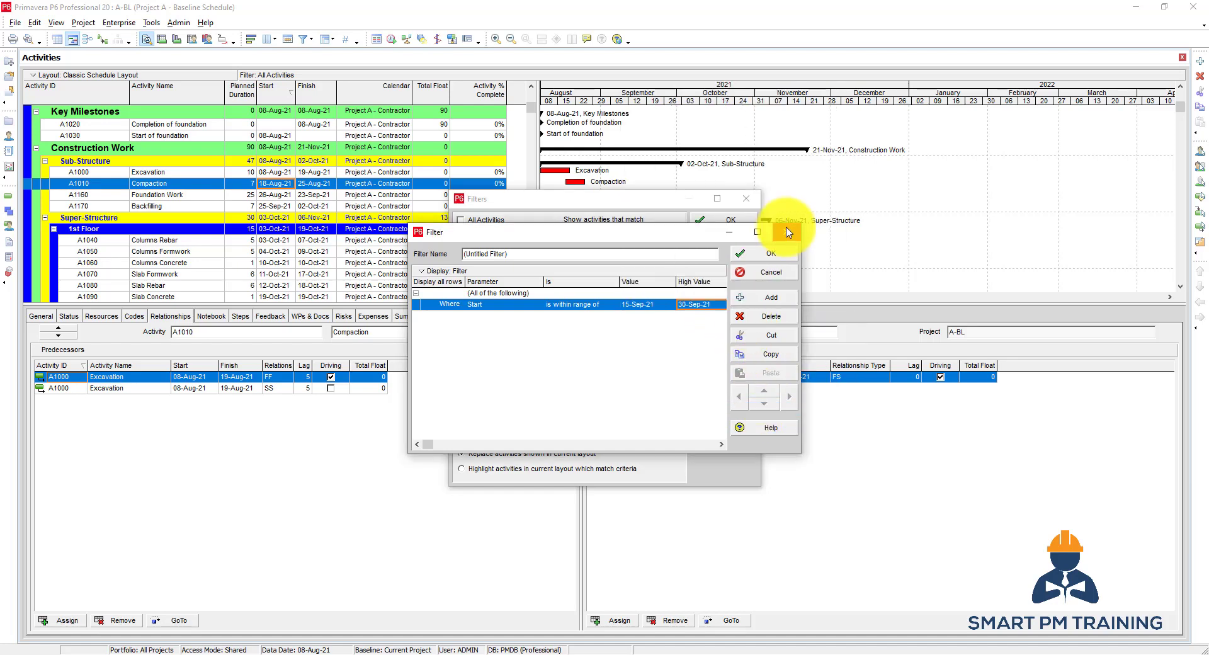
click(769, 254)
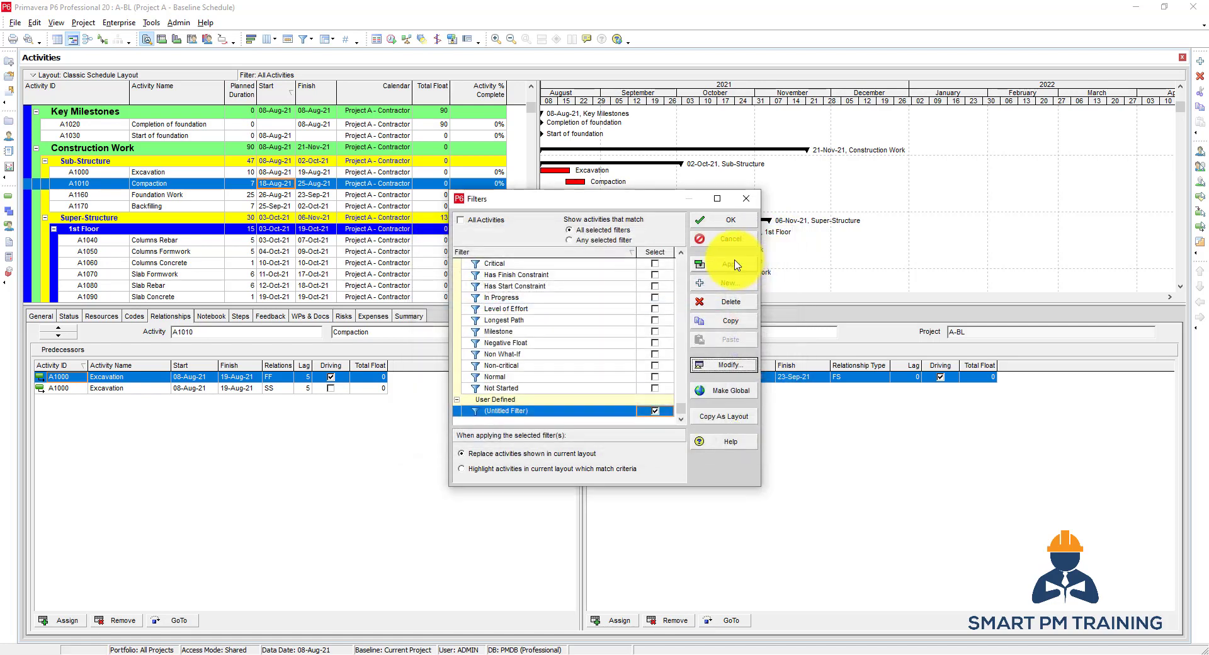
click(730, 265)
click(727, 226)
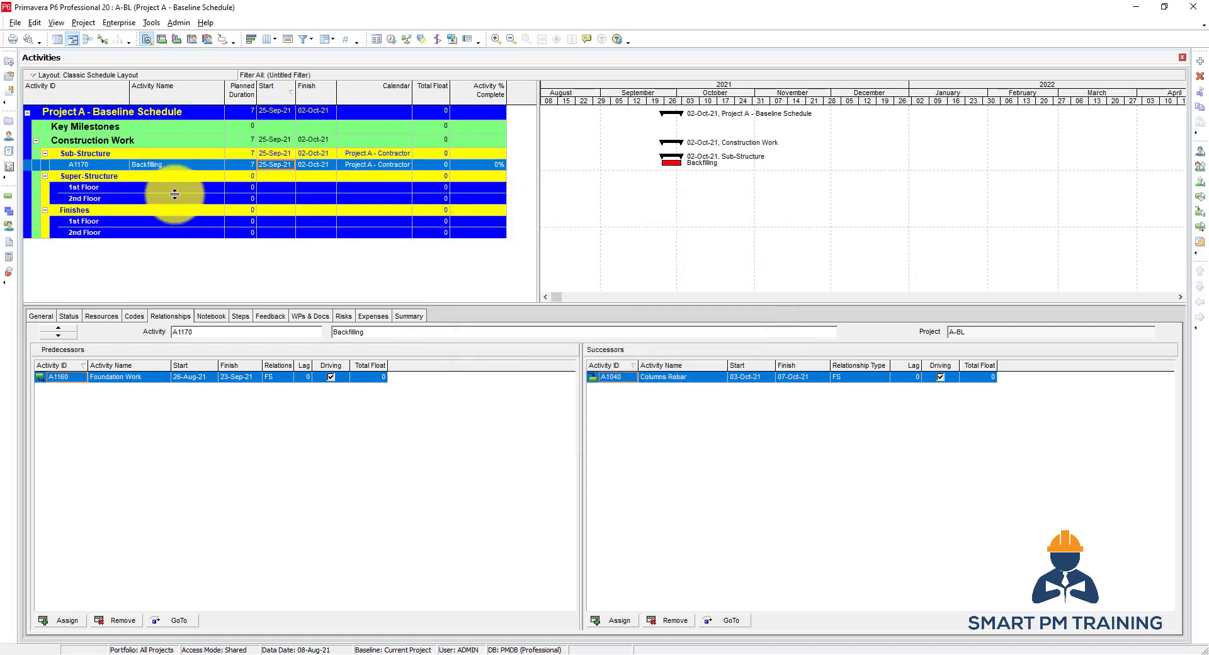
Try hiding the empty WBS bands with the Group and Sort options, and show them again
click(155, 165)
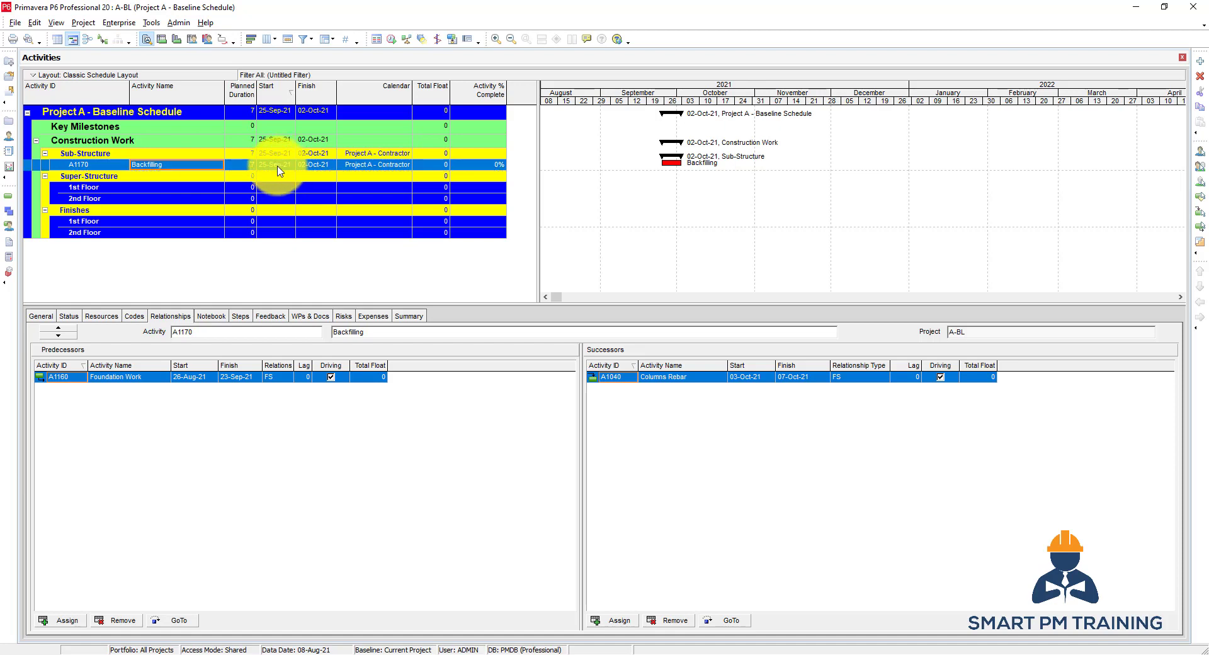
right_click(278, 170)
click(272, 386)
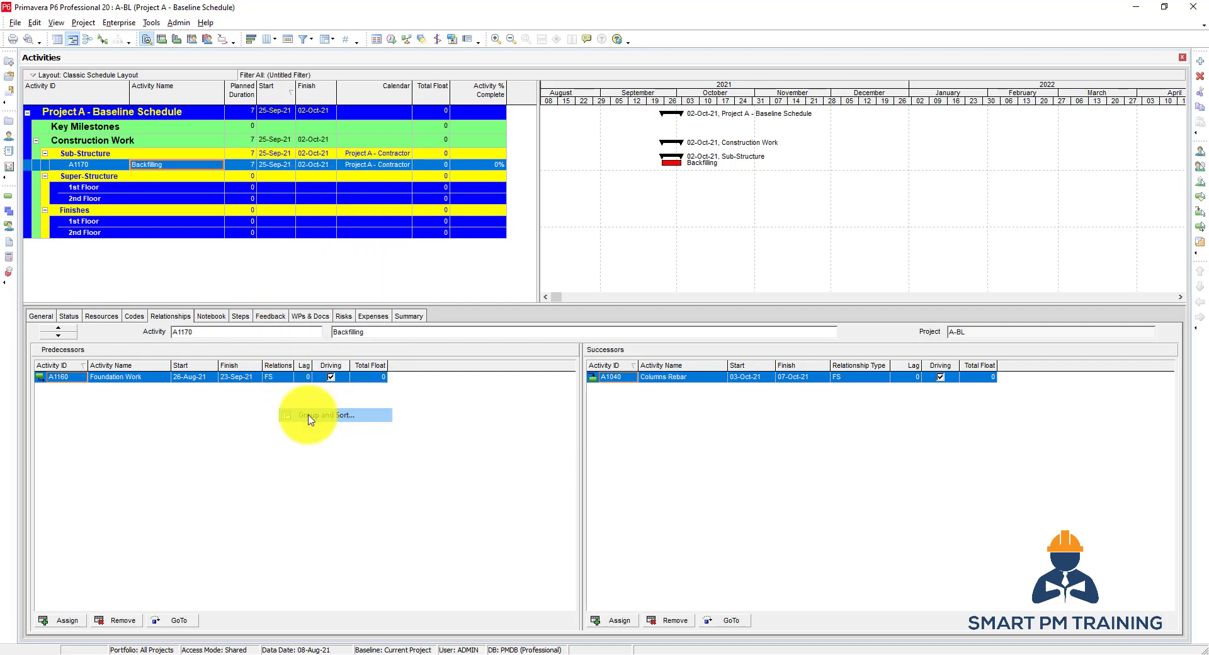
click(403, 401)
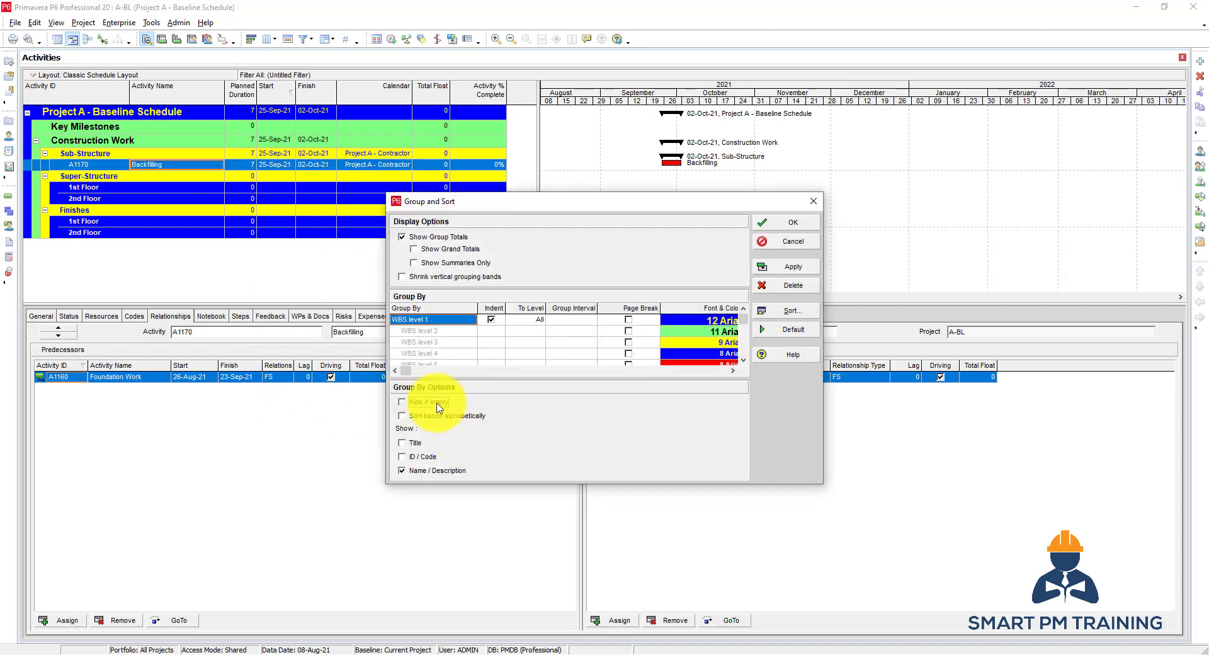
click(790, 266)
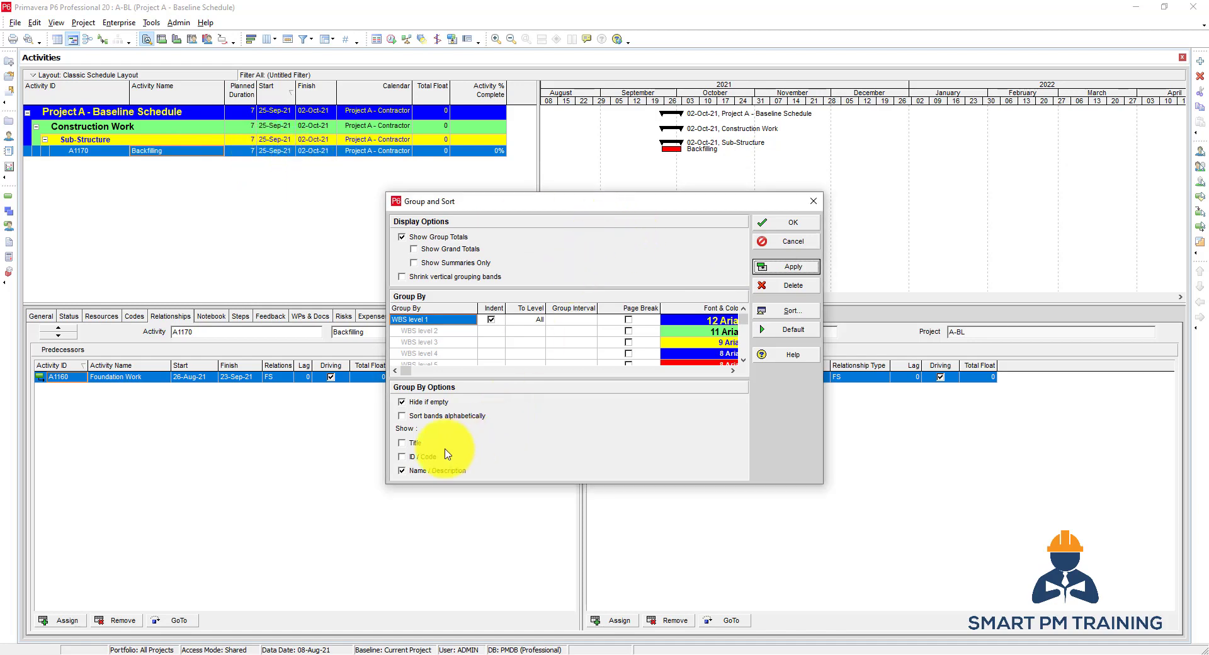
click(776, 224)
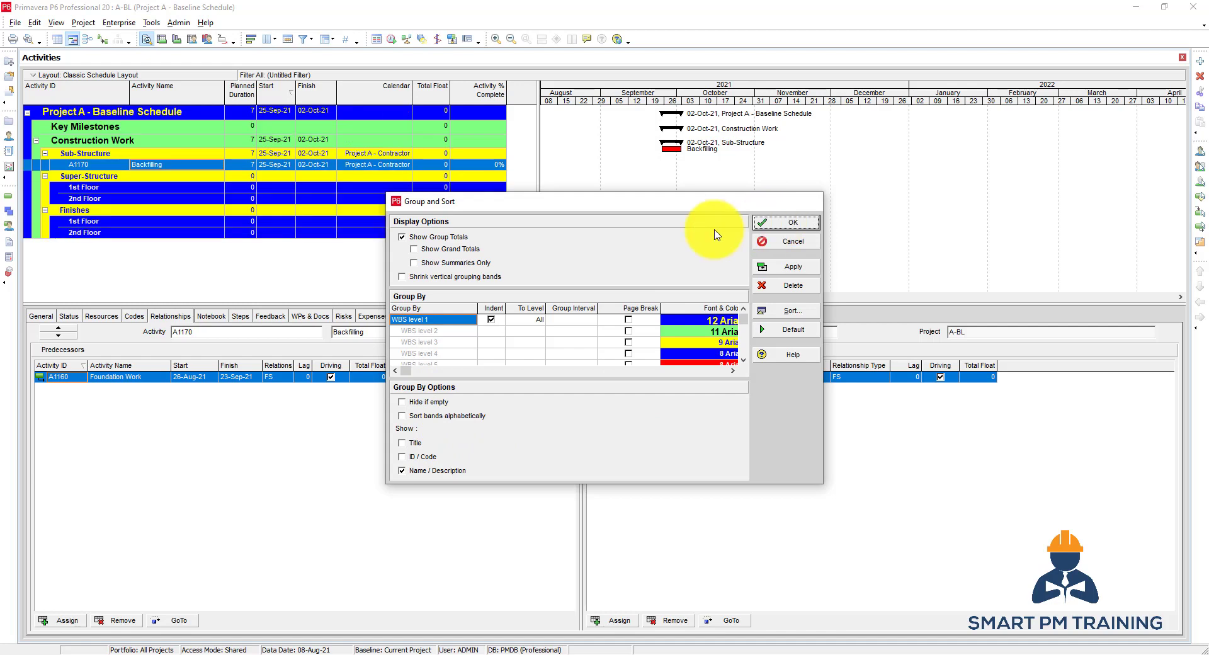
Open the untitled start-date filter for modification
right_click(255, 180)
click(304, 406)
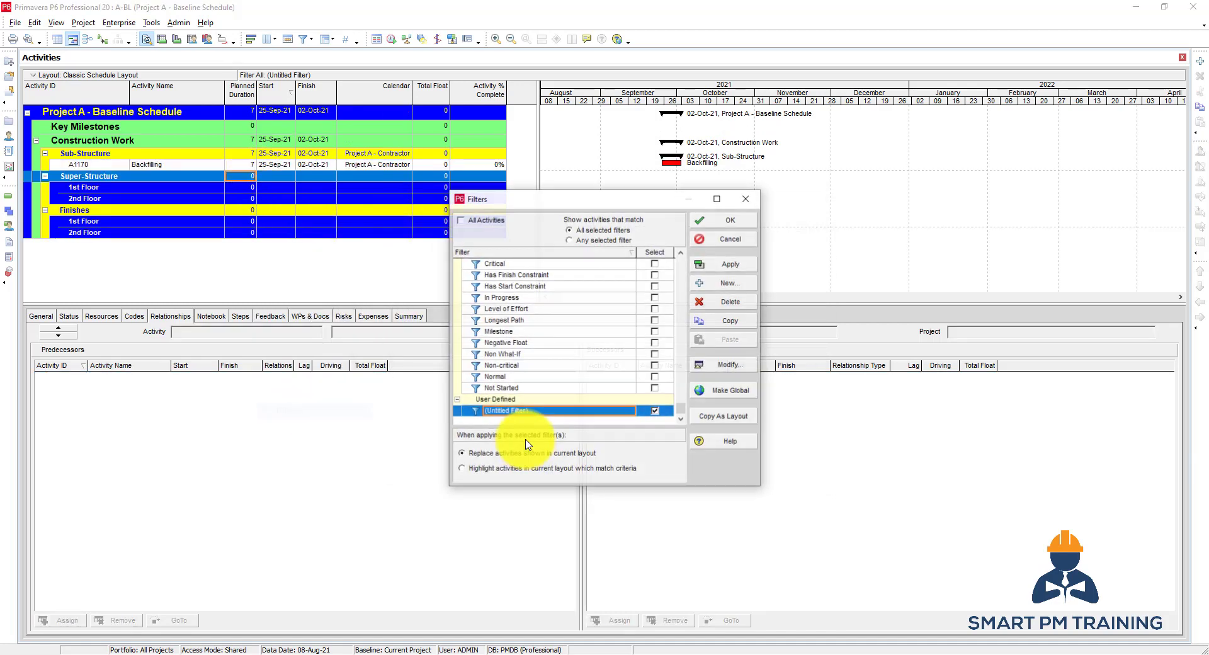
click(699, 367)
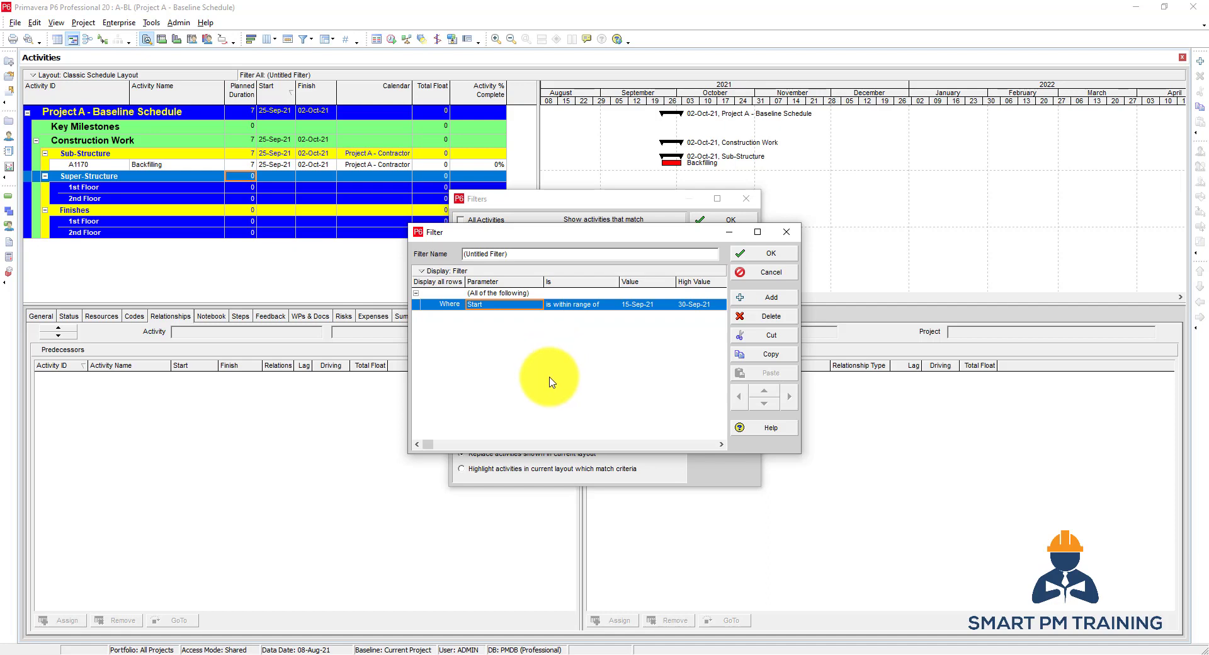
click(669, 306)
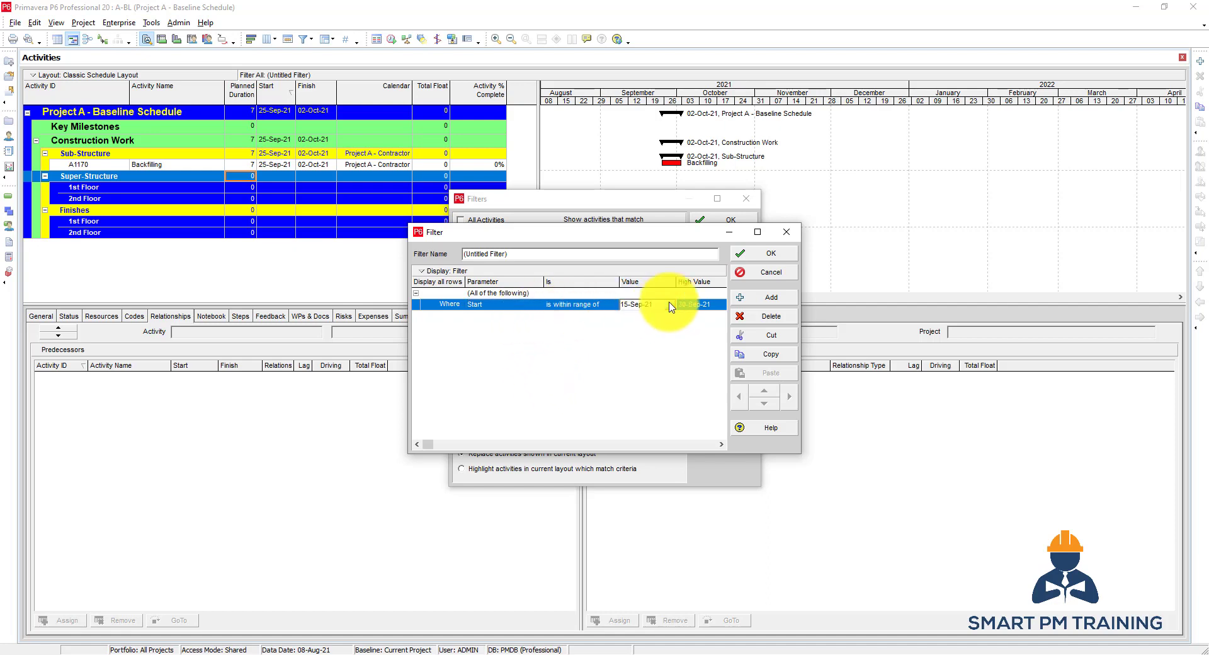
click(671, 306)
click(723, 405)
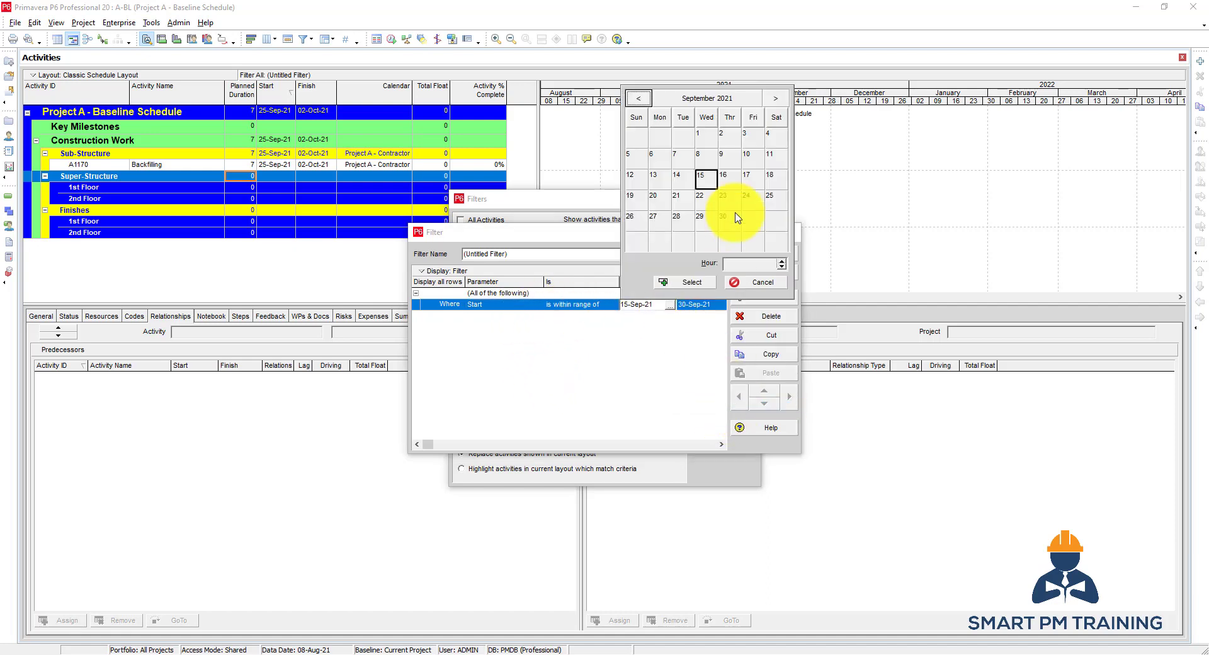
key(Escape)
Set the Start range's high value to 31-Oct-21, then save the filter and apply it to the layout
click(720, 307)
click(749, 408)
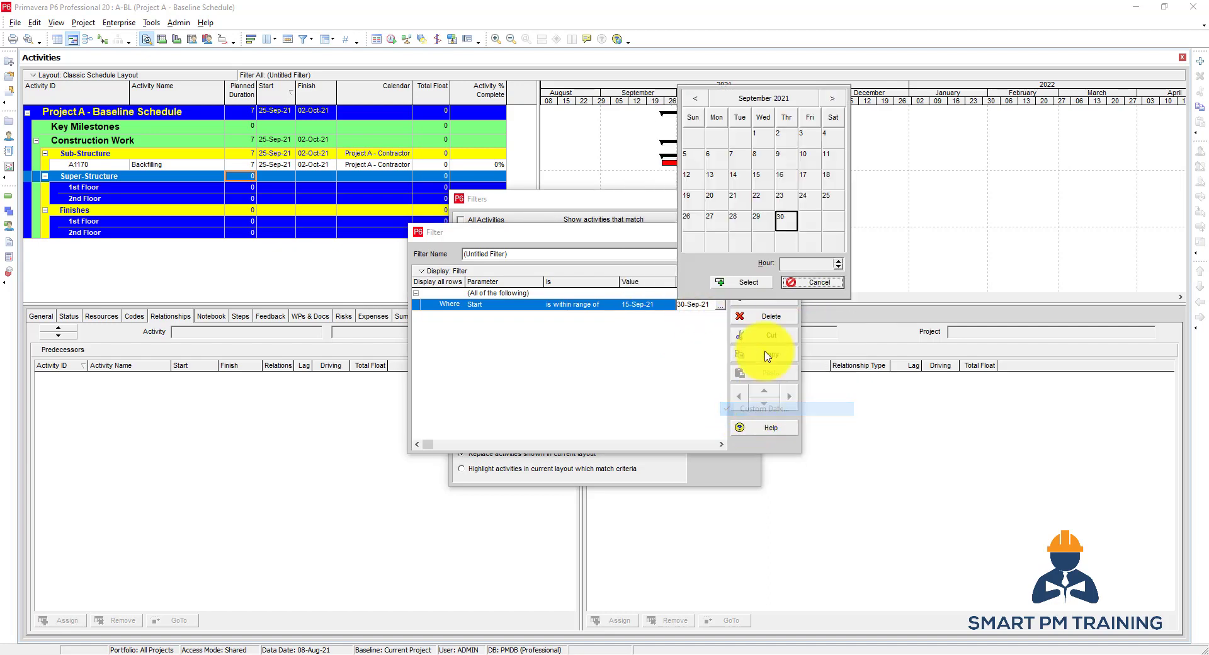
click(832, 98)
double_click(698, 248)
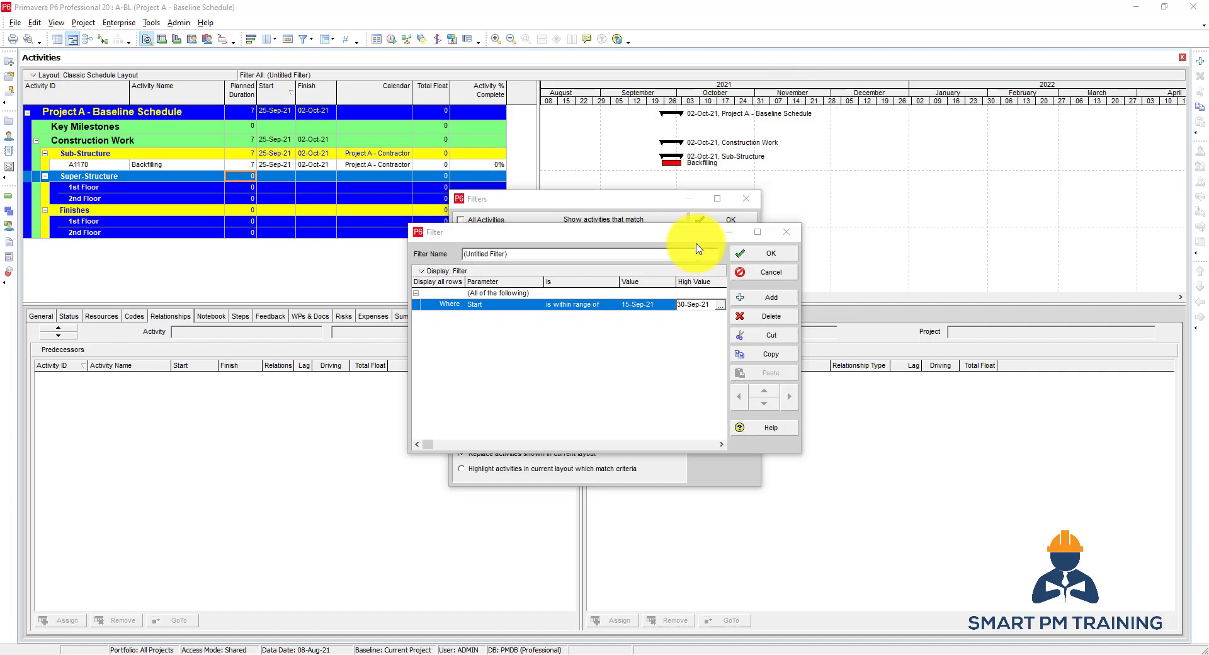
click(749, 254)
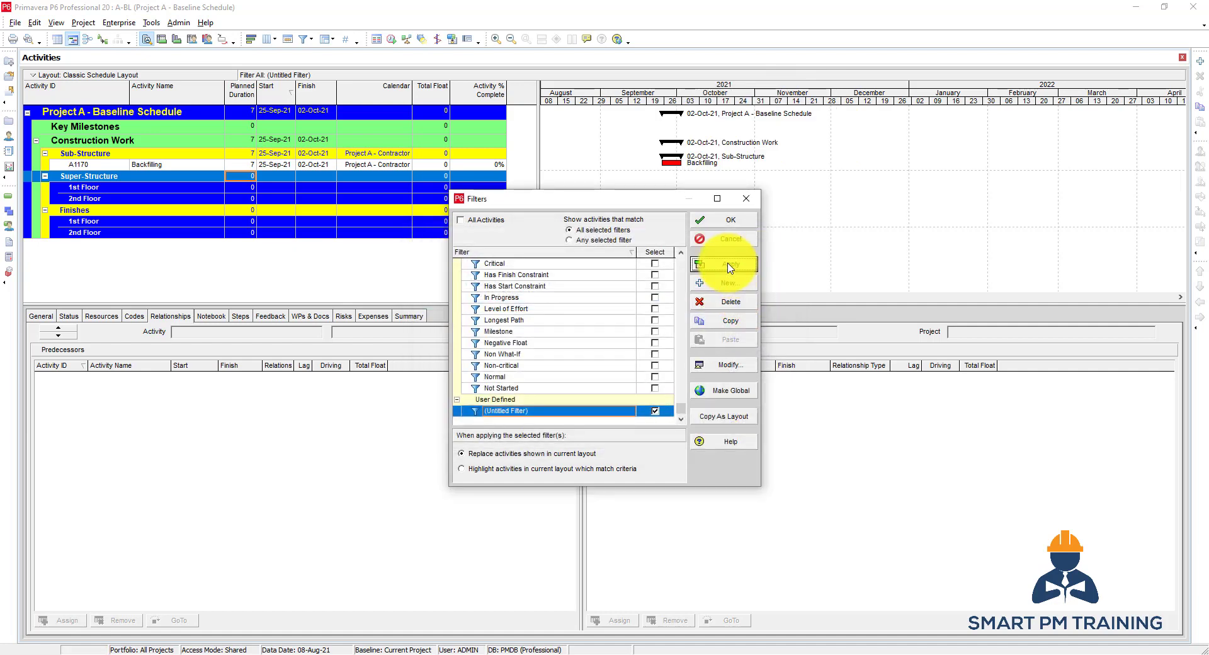
click(729, 265)
click(724, 219)
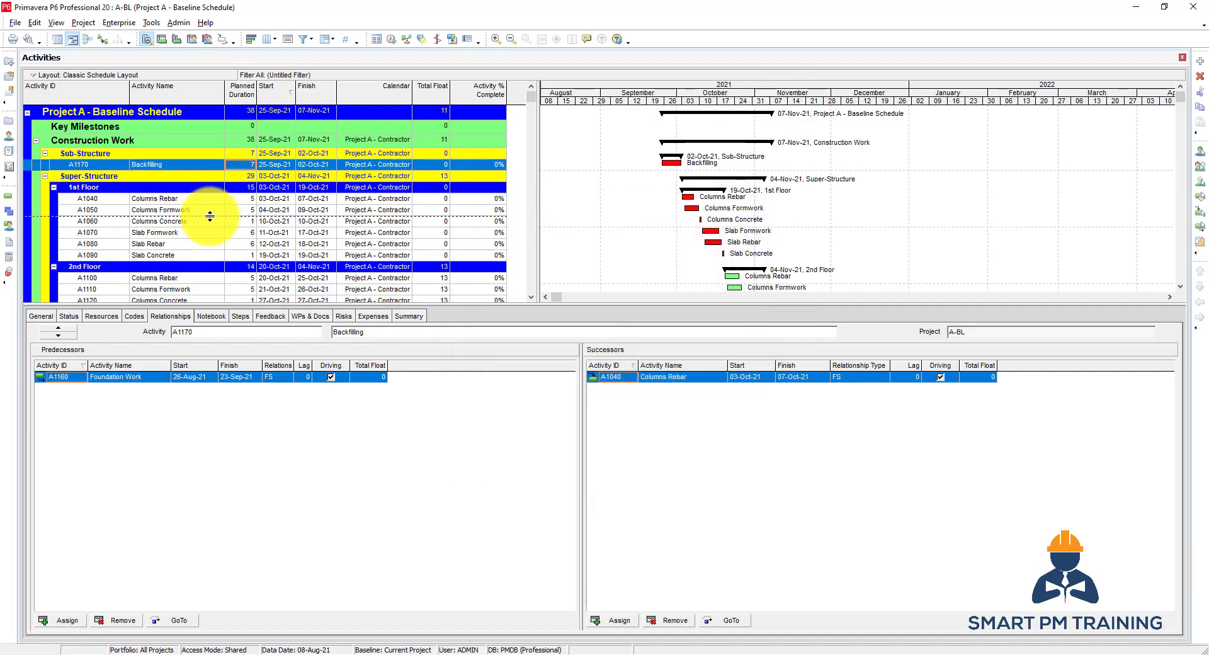
Examine the start and finish dates of the filtered activities across the Sub-Structure, Super-Structure and Finishes groups
scroll(201, 218, down, 1)
scroll(199, 218, down, 2)
click(316, 271)
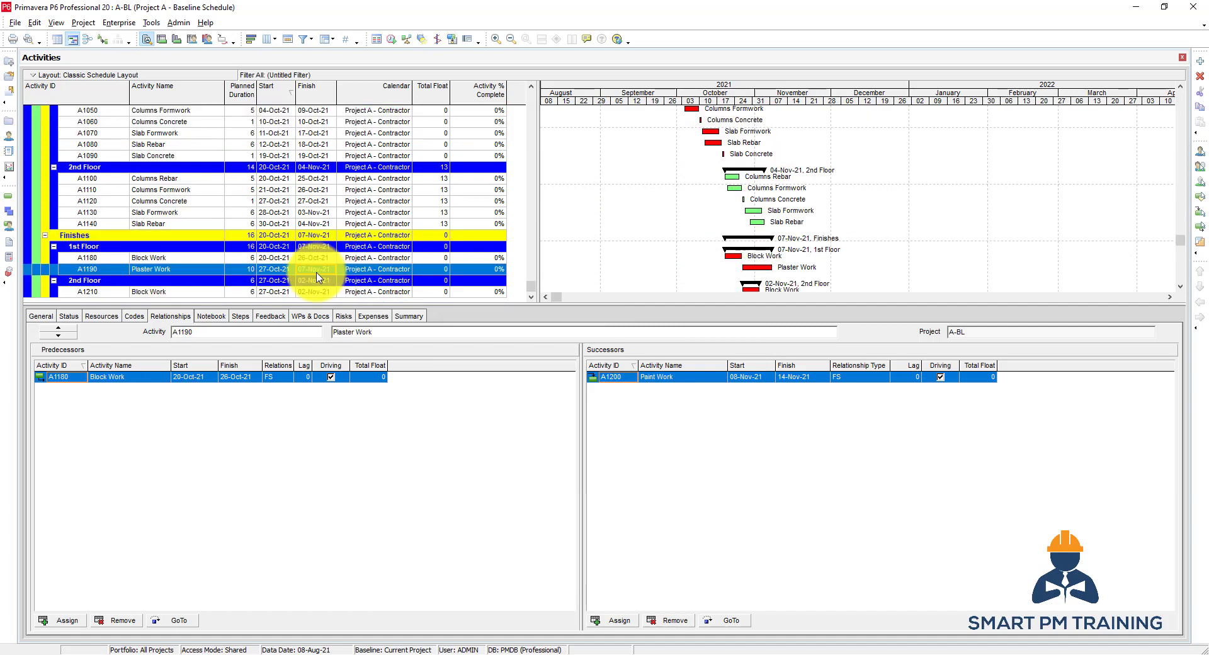
scroll(238, 229, up, 4)
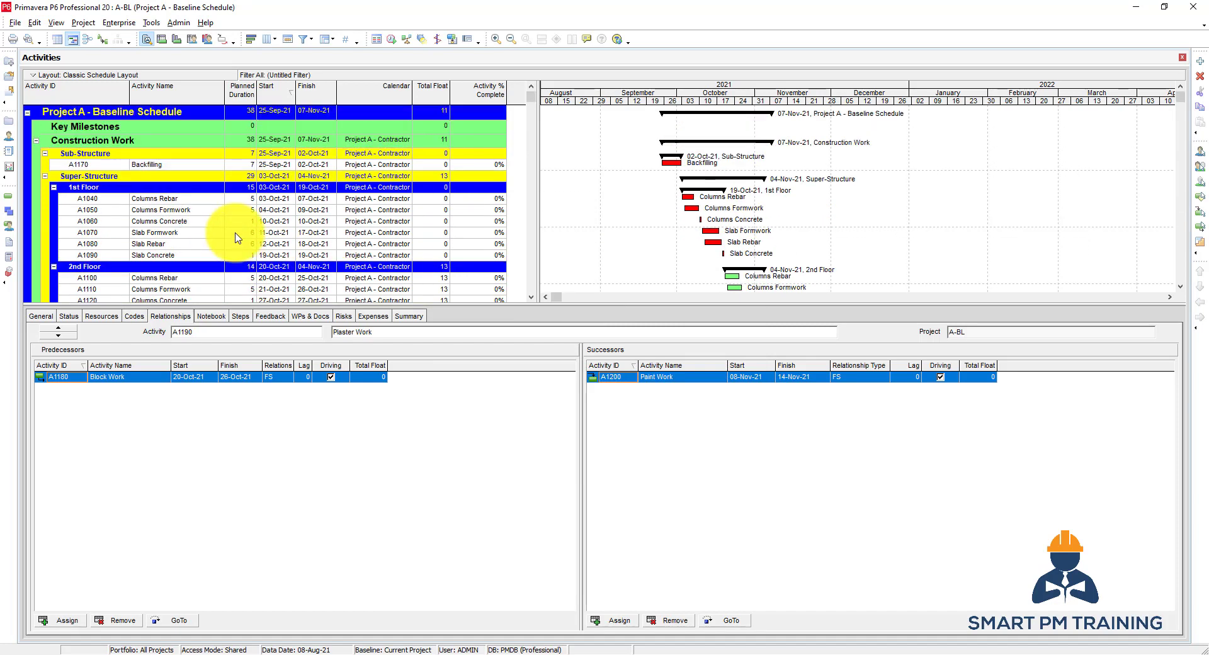
scroll(214, 211, down, 3)
scroll(214, 232, down, 1)
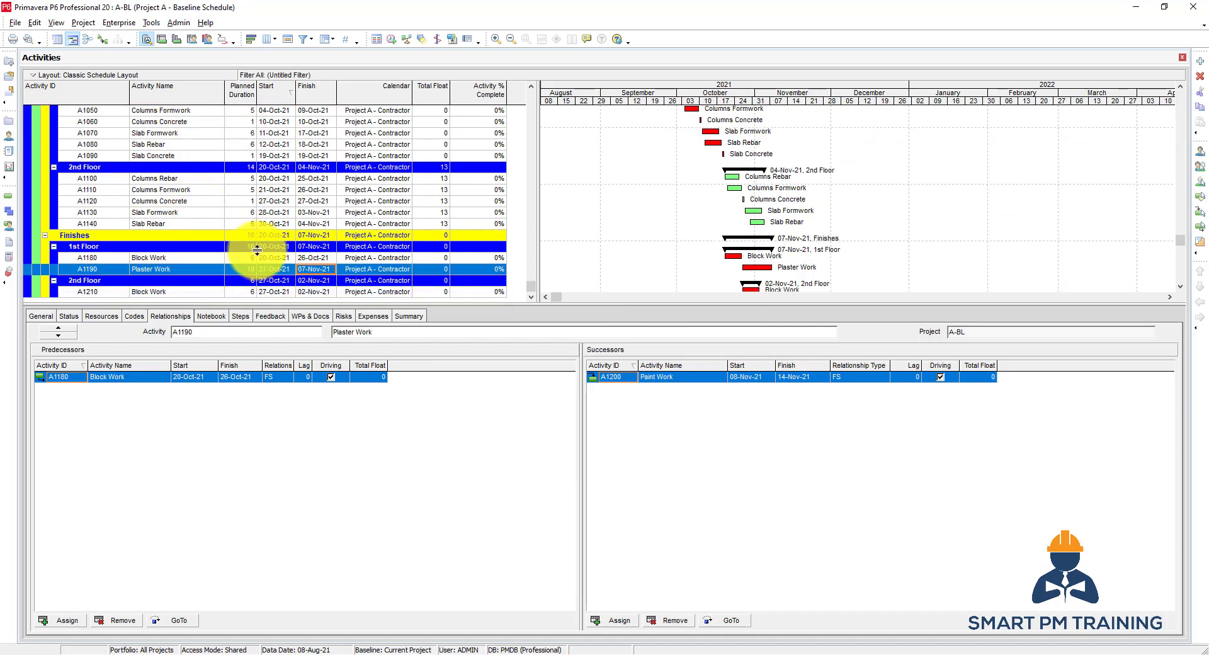
scroll(243, 248, up, 4)
scroll(280, 214, down, 4)
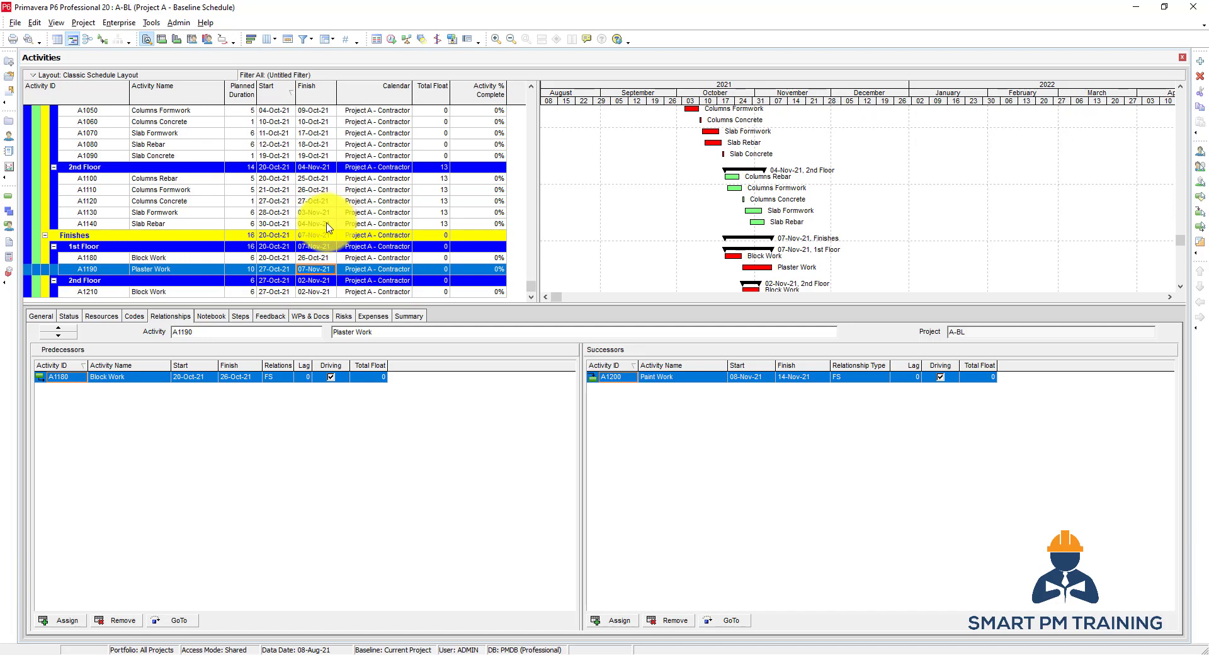
scroll(322, 230, up, 3)
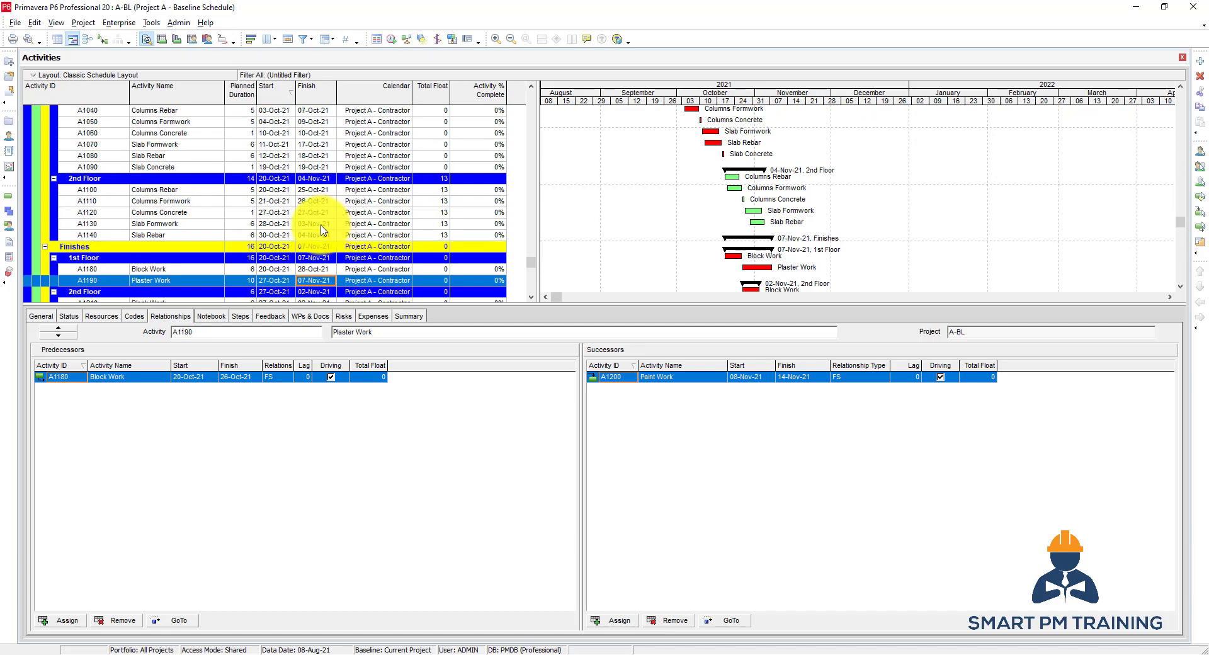
scroll(322, 230, up, 2)
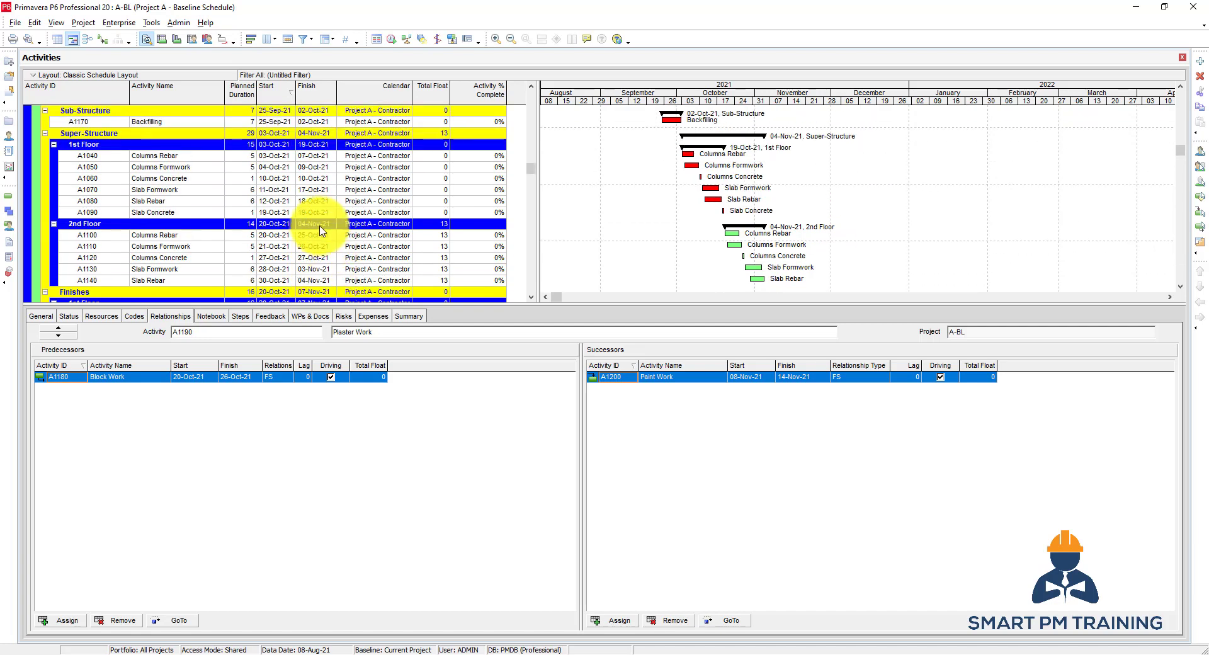
click(274, 271)
scroll(277, 275, down, 3)
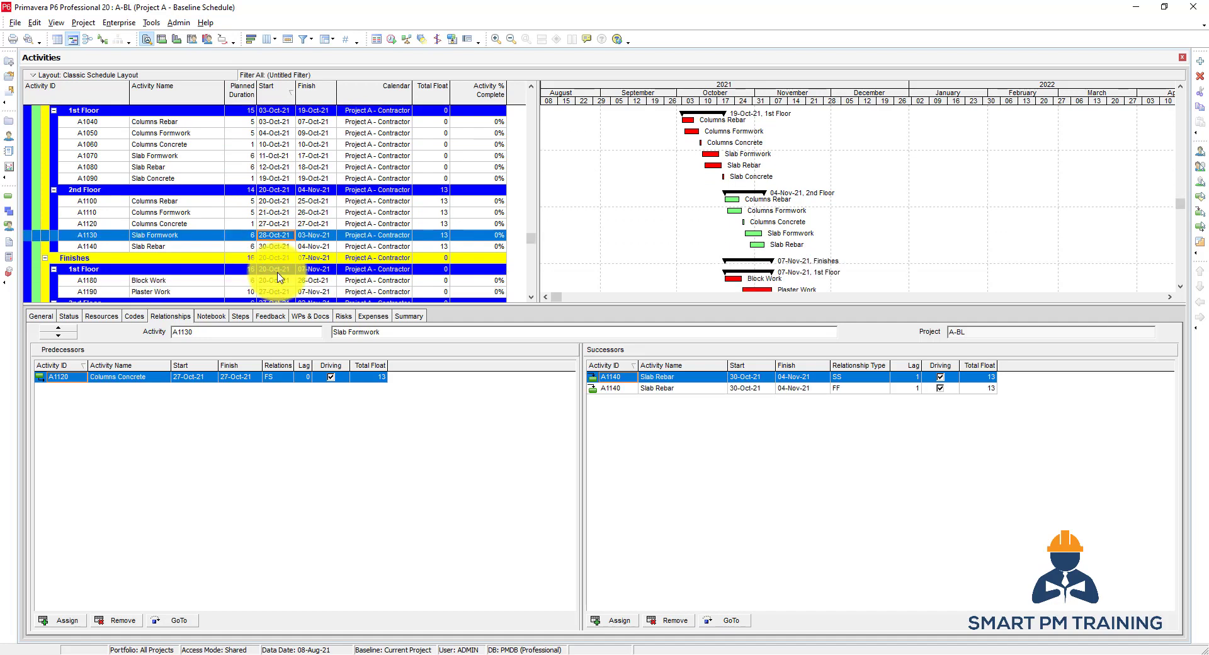
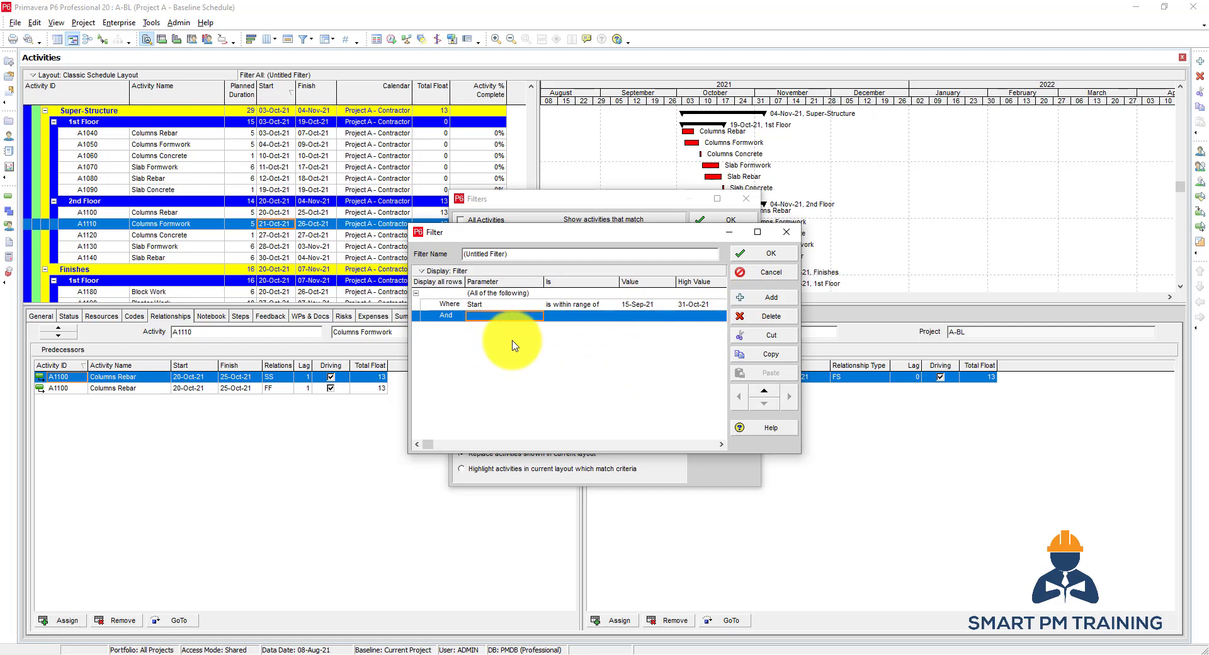
Define the second criterion row on the Finish parameter with the condition "is within range of"
click(503, 316)
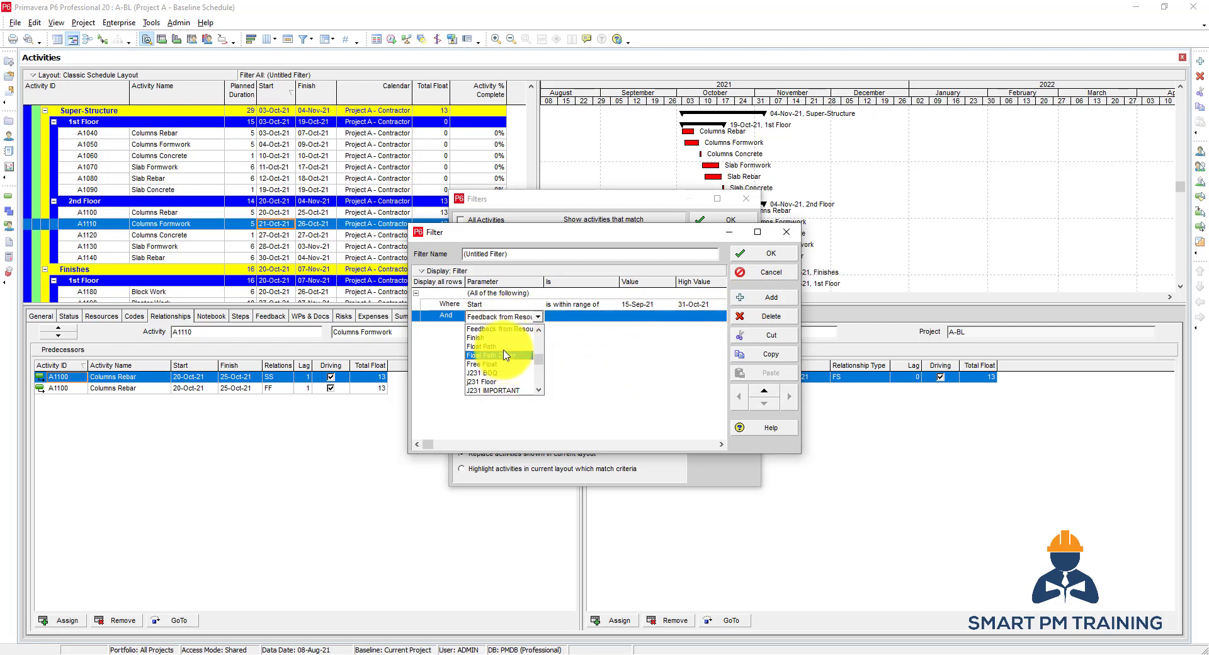
click(503, 345)
scroll(503, 345, down, 1)
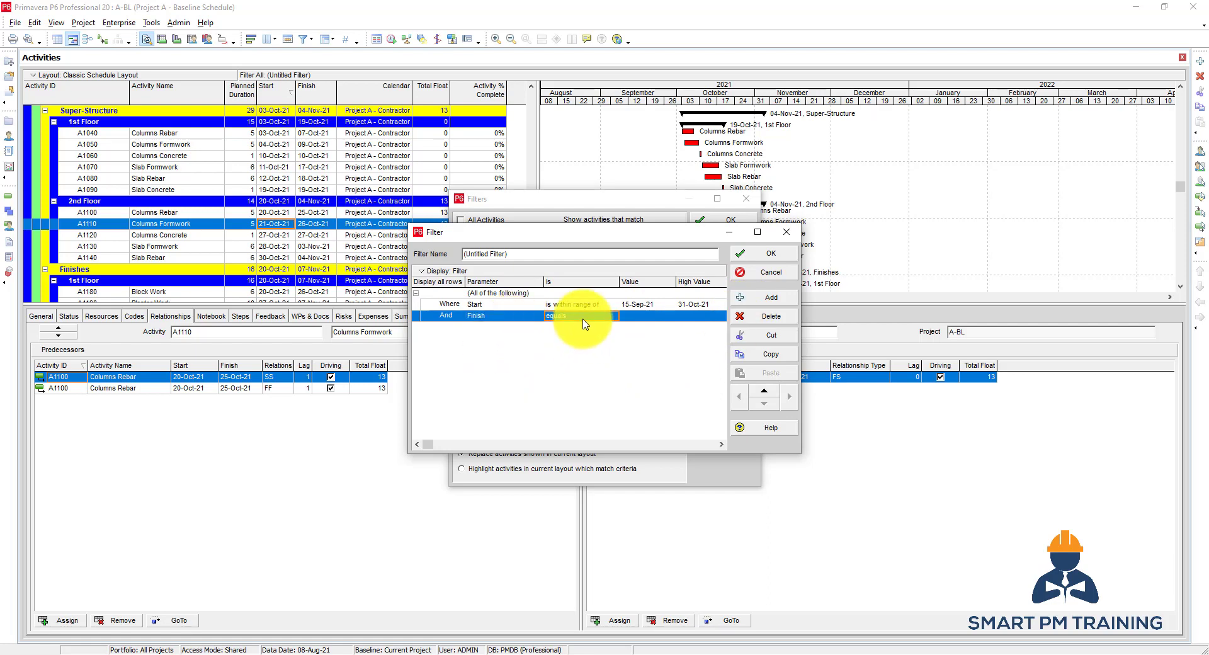
click(585, 316)
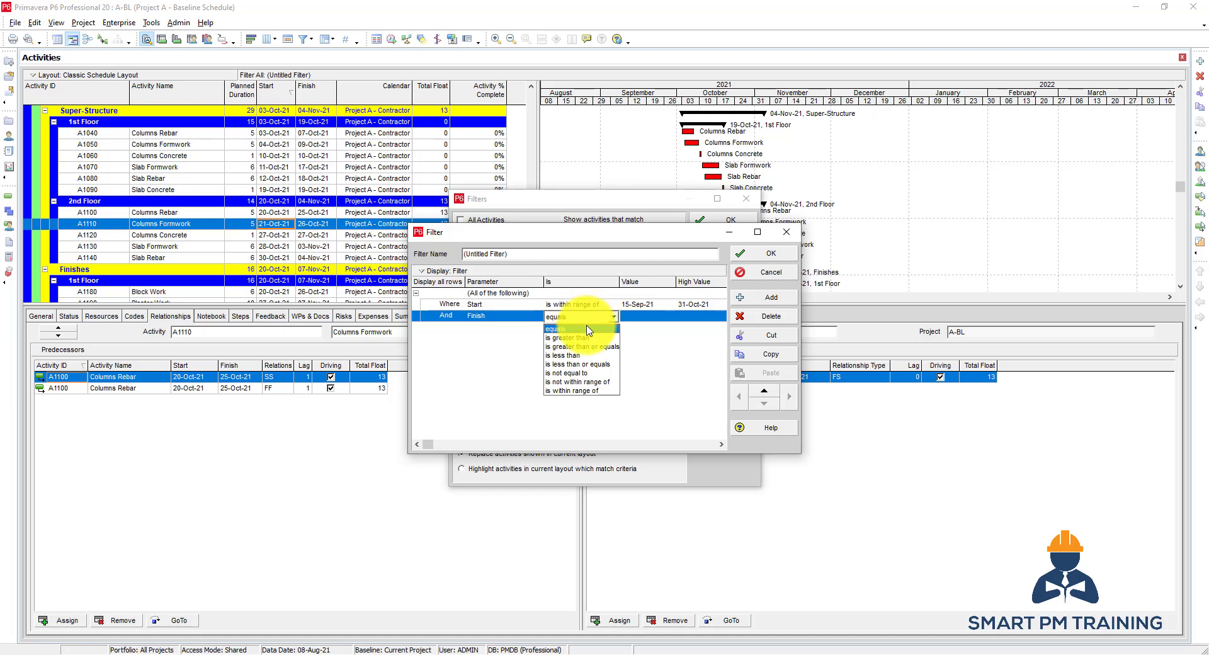
click(570, 391)
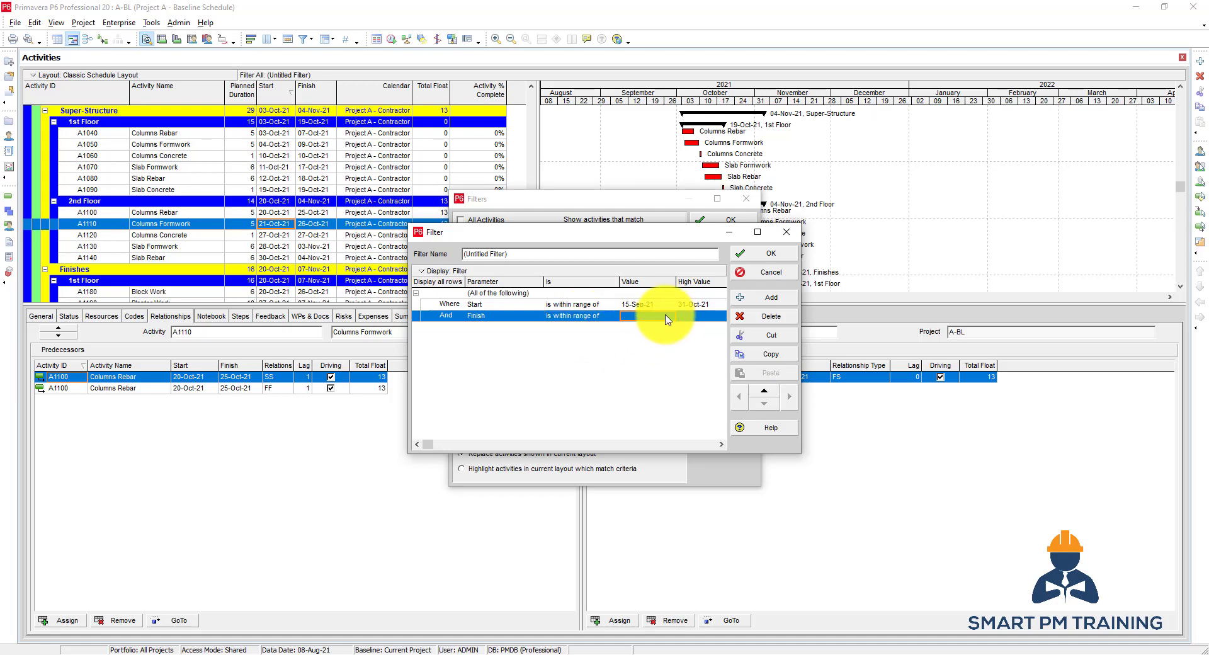
Set the Finish range's value to 01-Nov-21 and its high value to 30-Nov-21
click(669, 317)
click(694, 429)
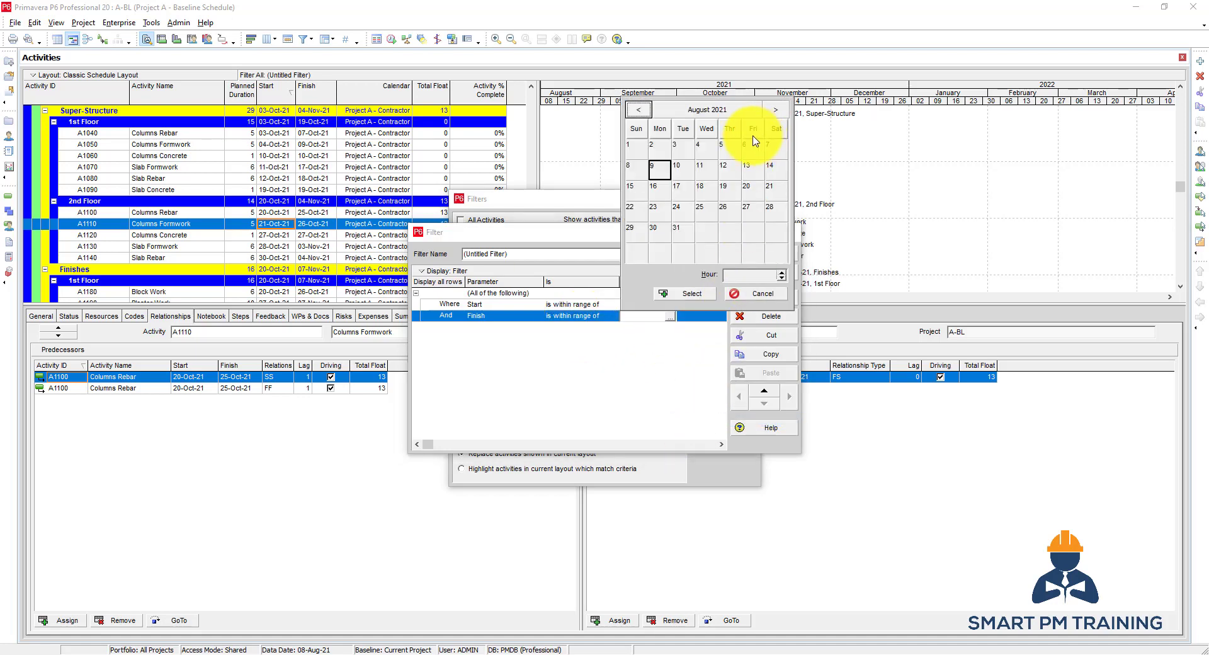
click(773, 112)
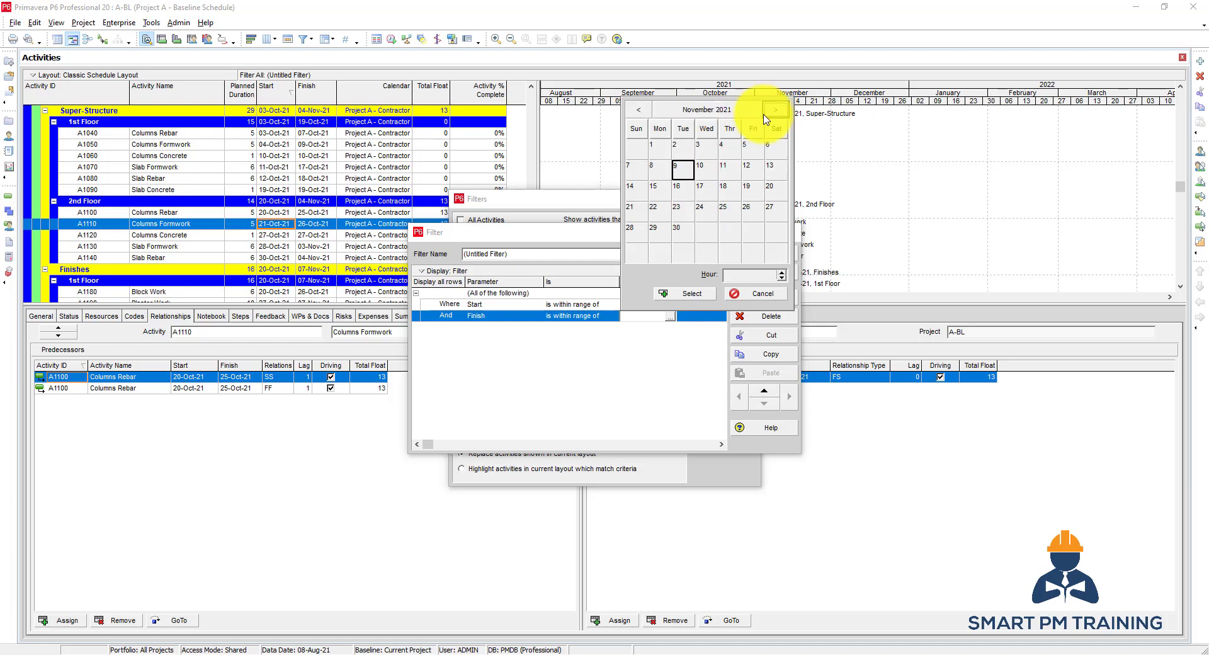
double_click(657, 152)
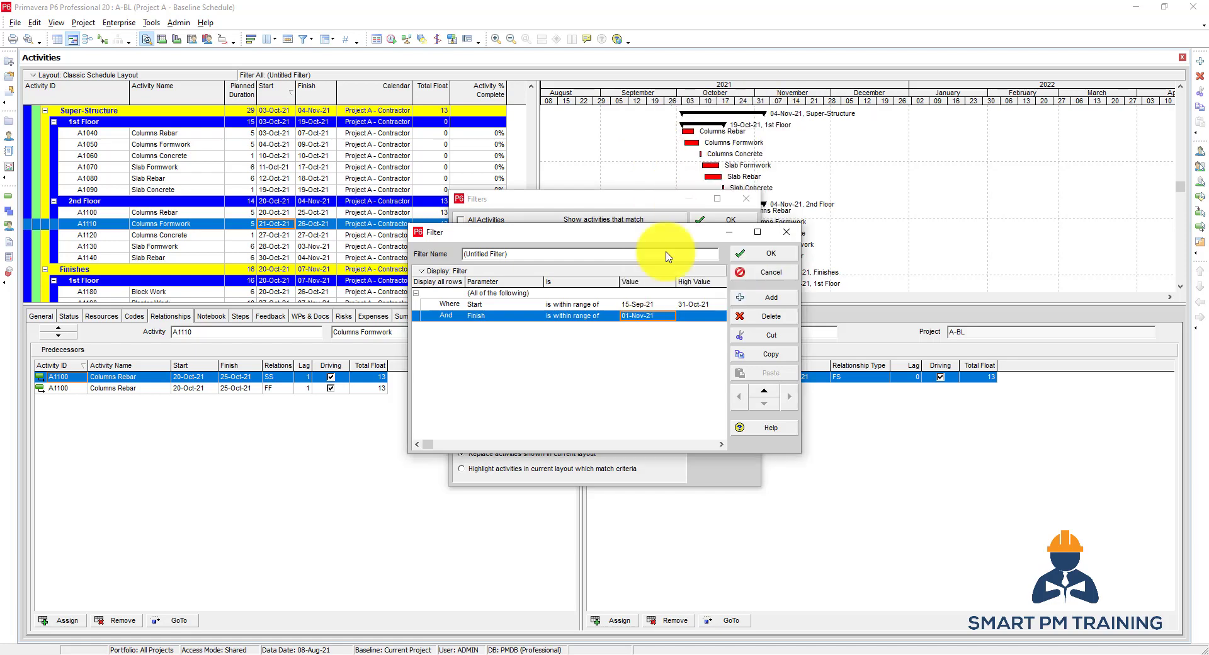
click(697, 316)
click(720, 318)
click(763, 419)
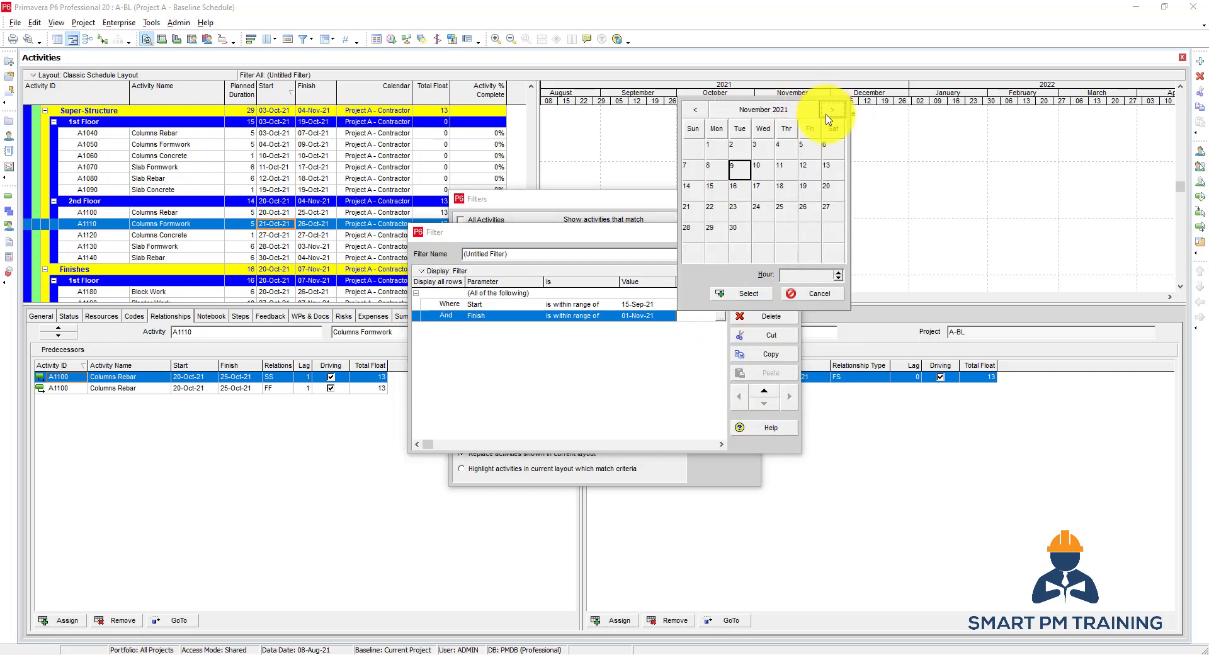
double_click(734, 229)
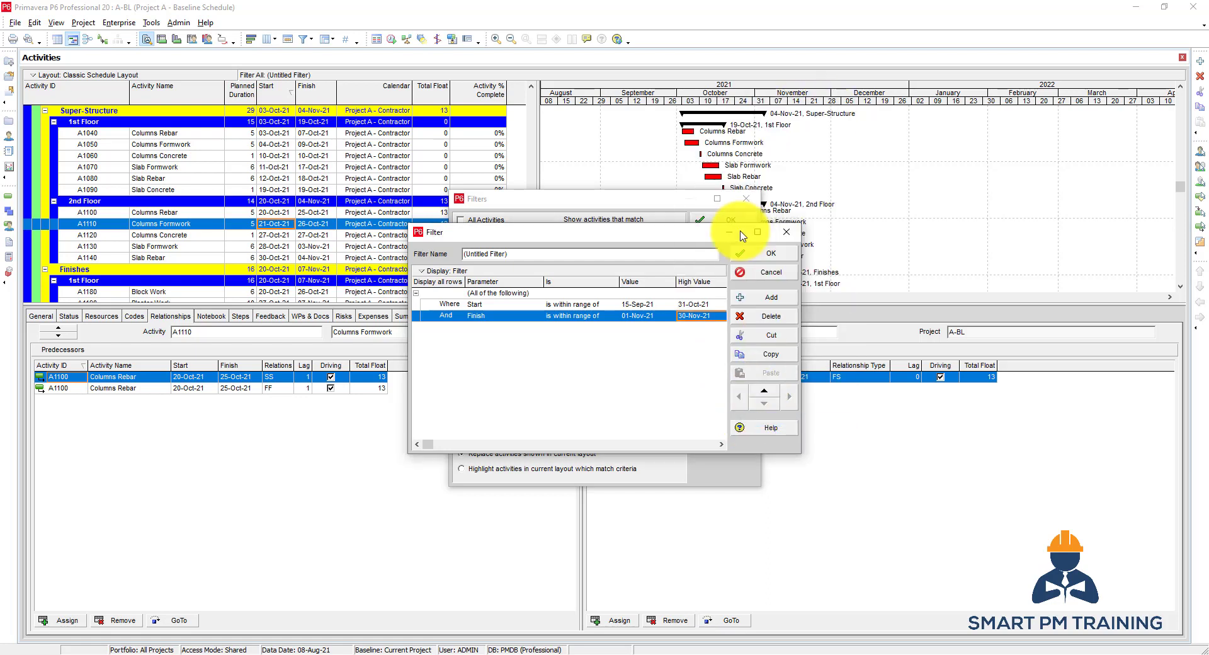
click(696, 315)
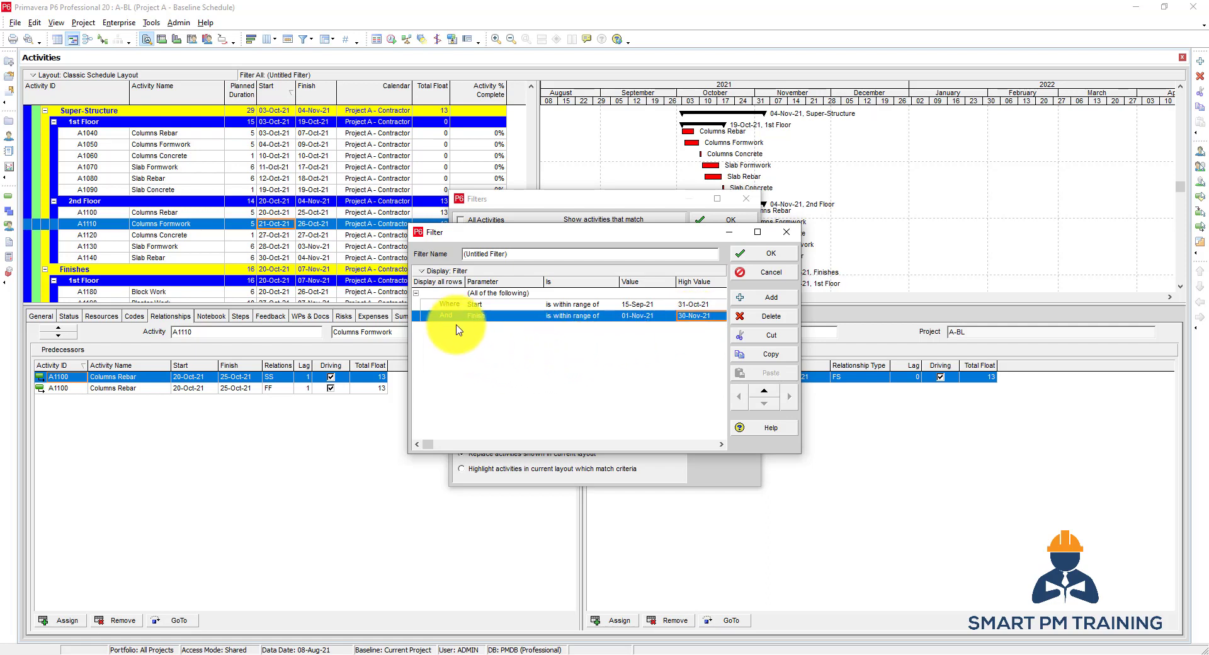
Try the "Any of the following" match option for the two date criteria, and set it back to "All of the following"
drag(472, 231, 566, 368)
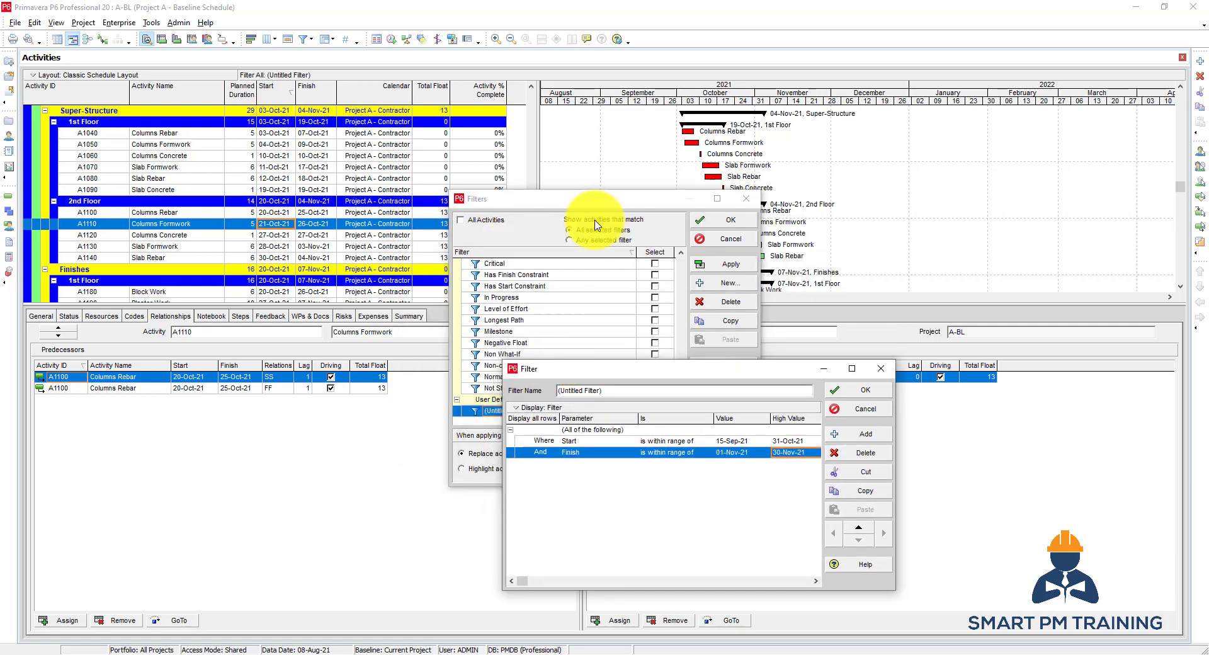
click(591, 431)
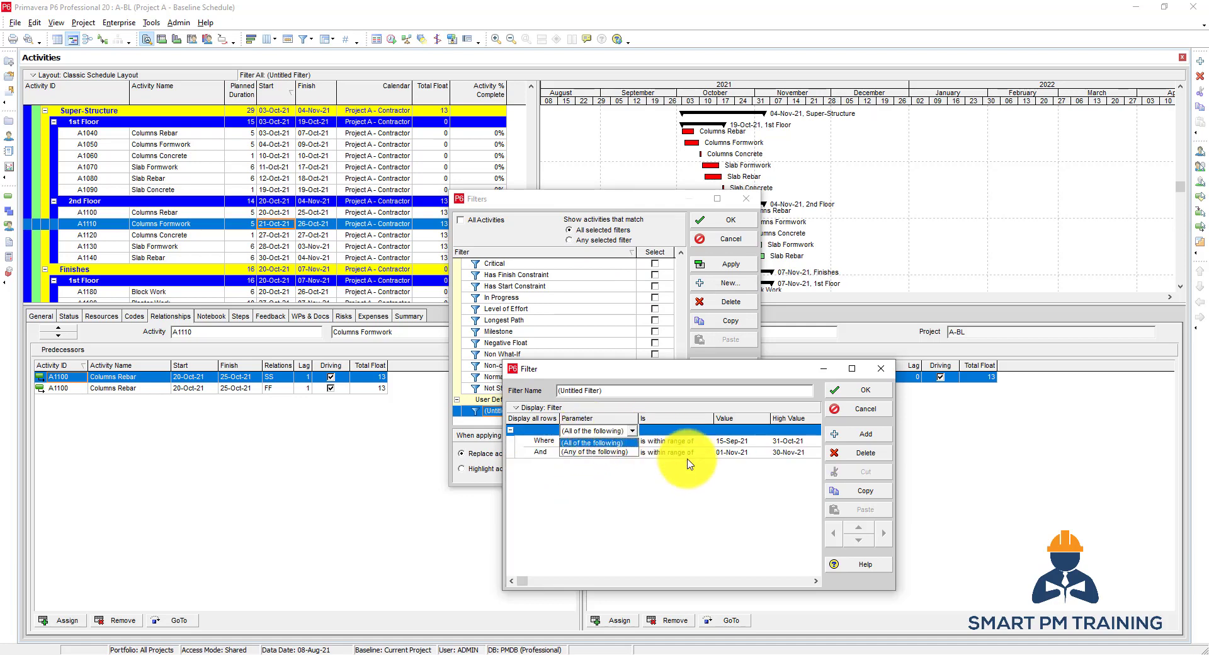
click(598, 443)
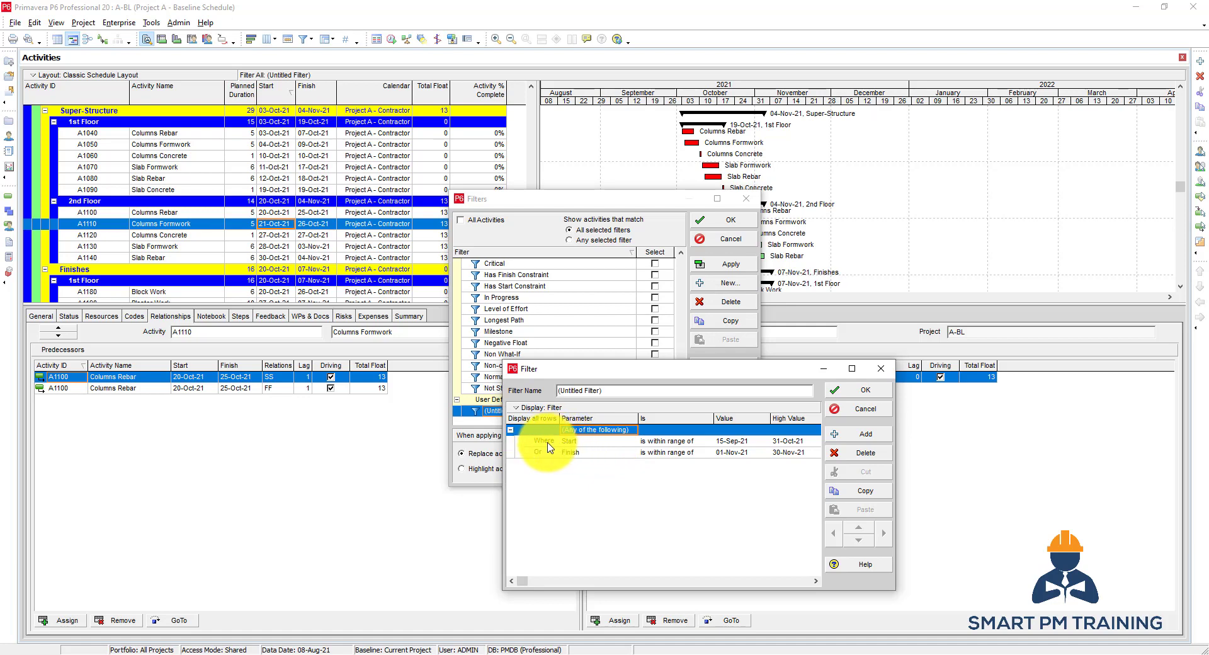
click(749, 441)
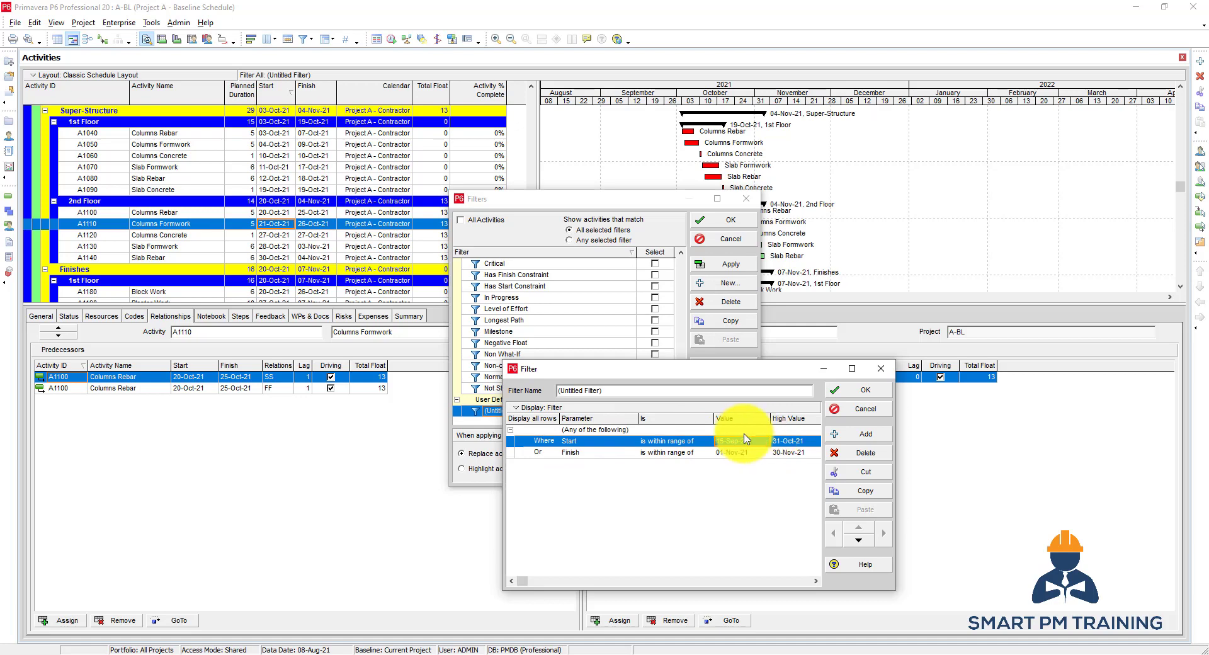
click(595, 430)
click(592, 430)
click(587, 443)
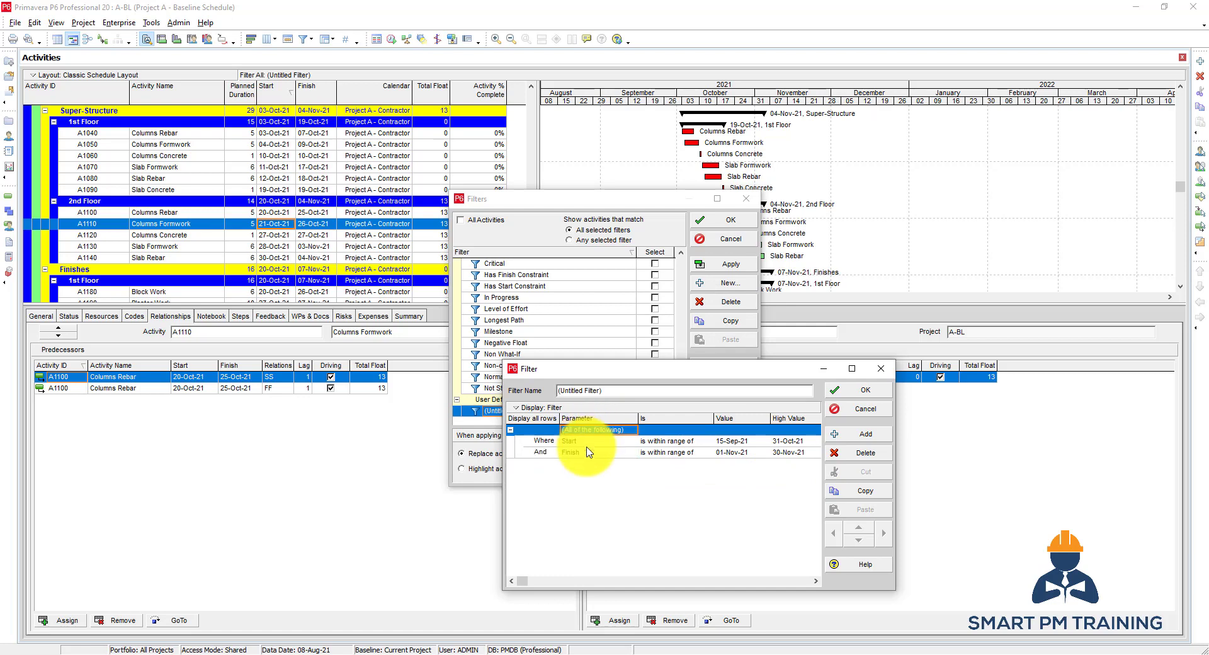
Save the combined start and finish date filter and apply it to the activity layout
click(860, 389)
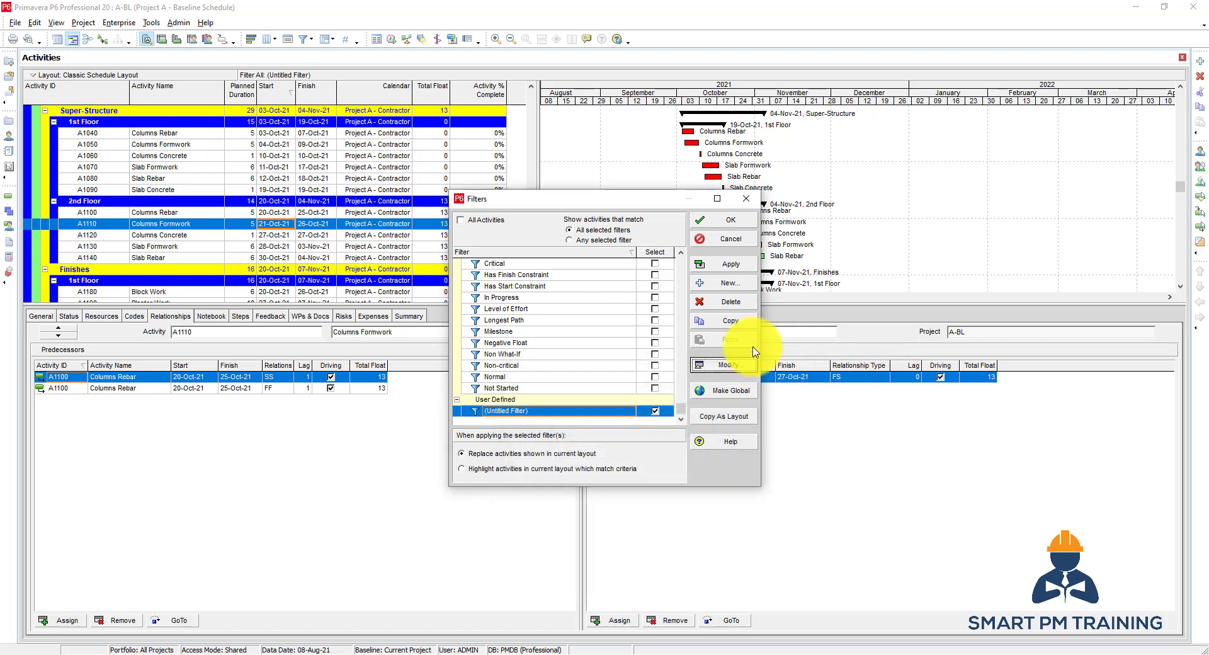
click(730, 264)
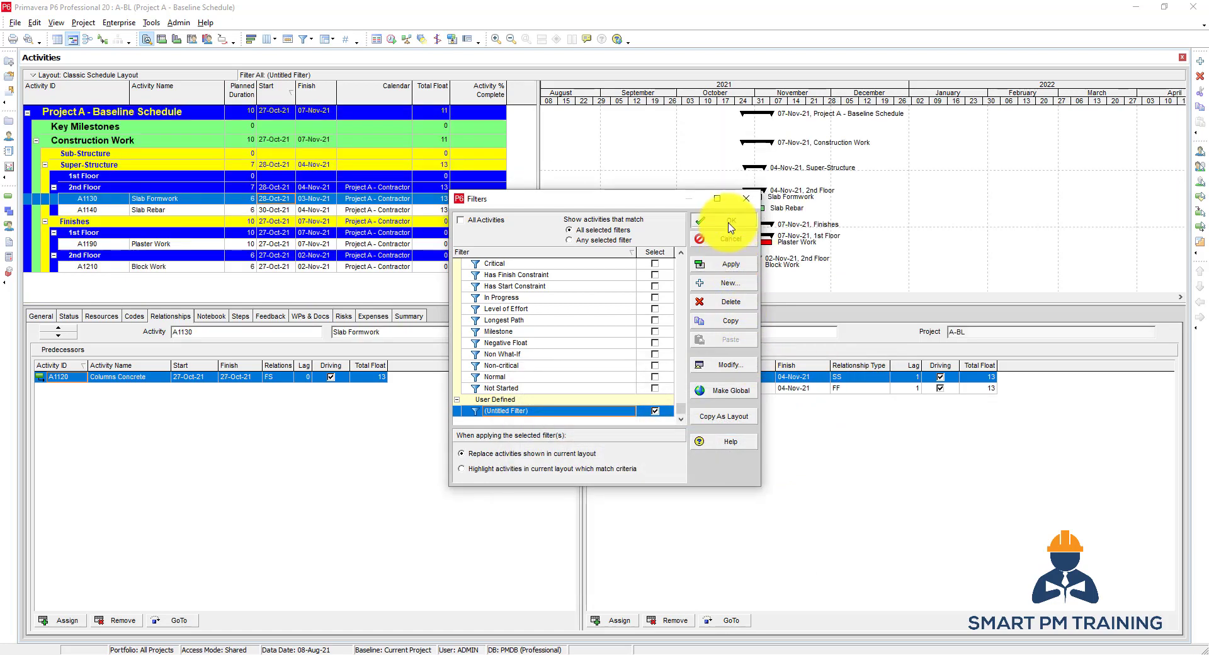
click(730, 226)
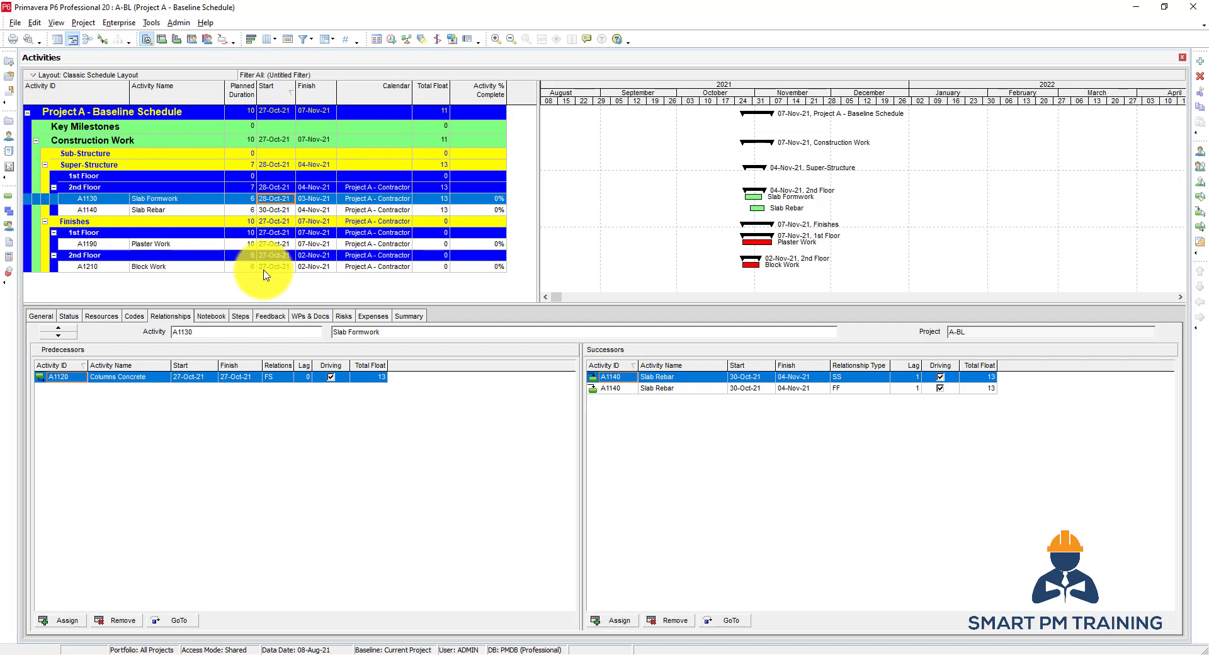
Review the untitled filter's start and finish criteria without changing them, and look through the list of default and user-defined filters
right_click(179, 196)
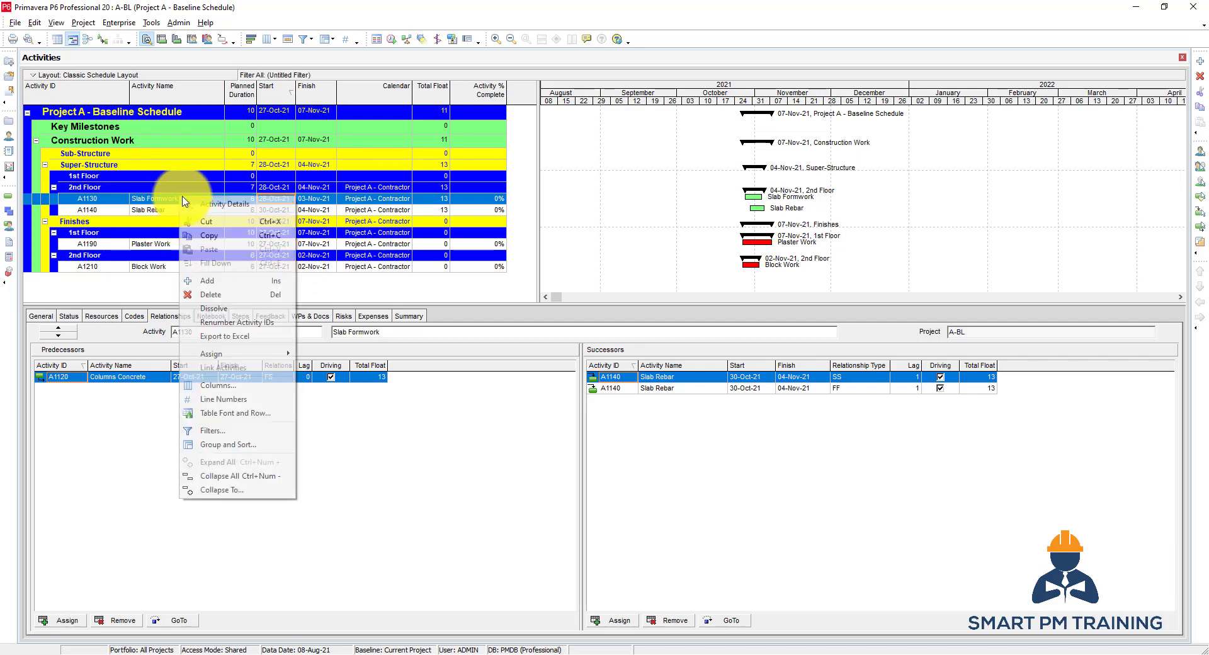
click(237, 423)
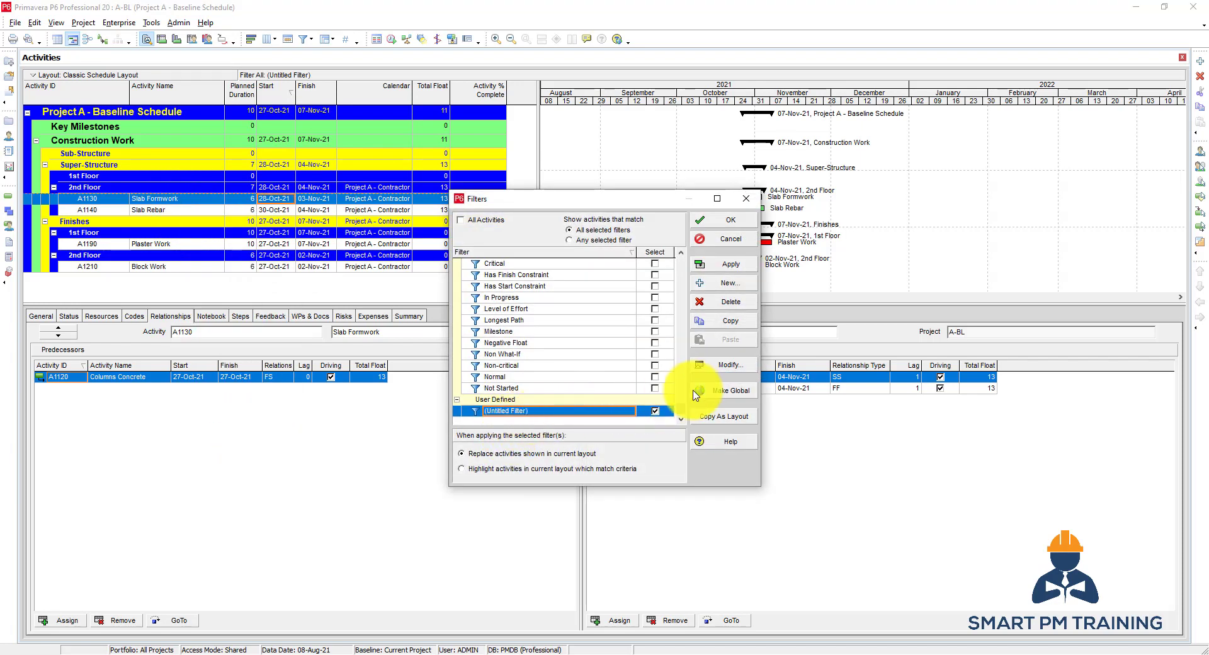
click(724, 366)
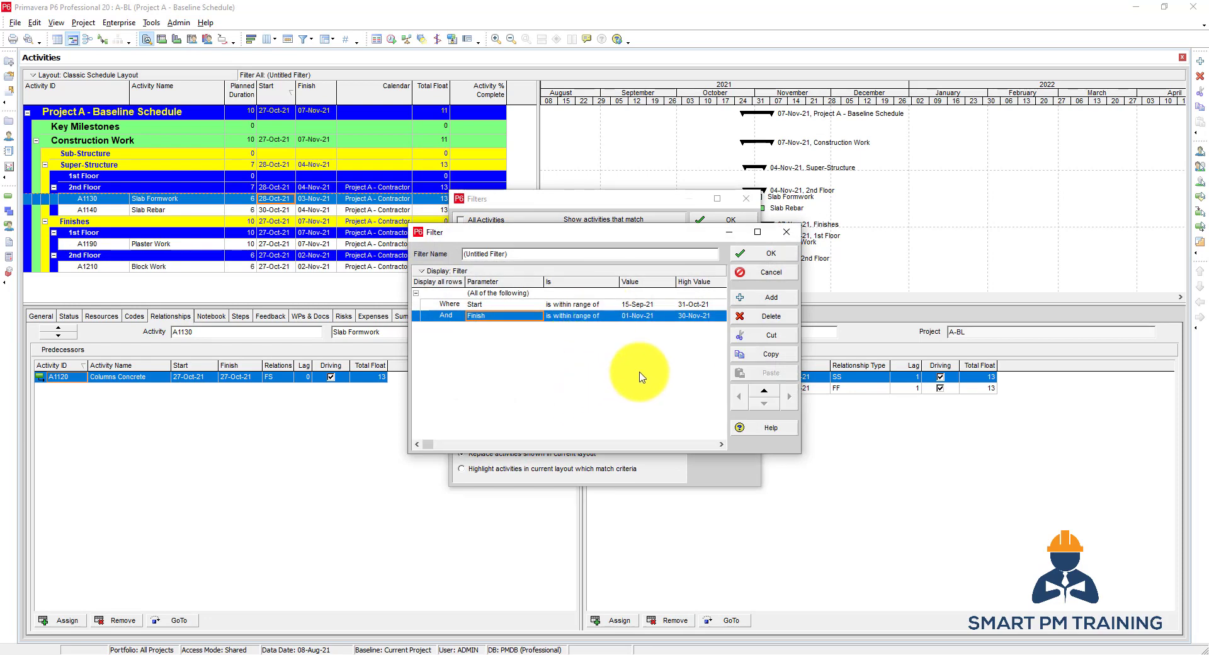
click(762, 274)
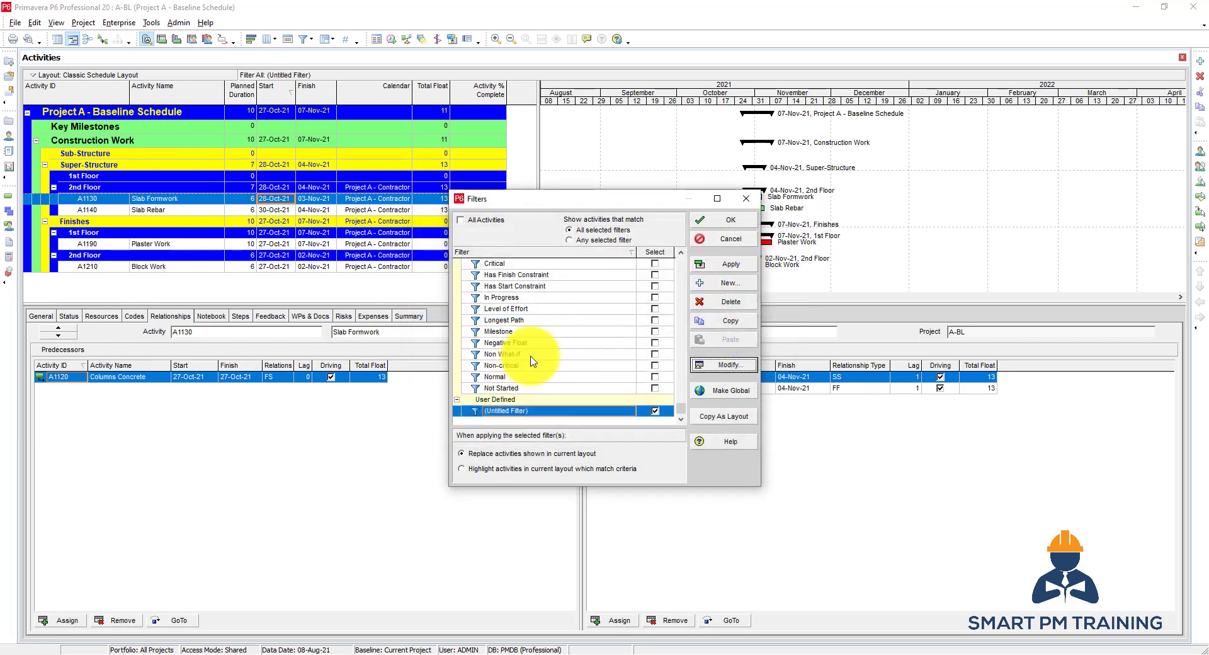
scroll(526, 353, up, 2)
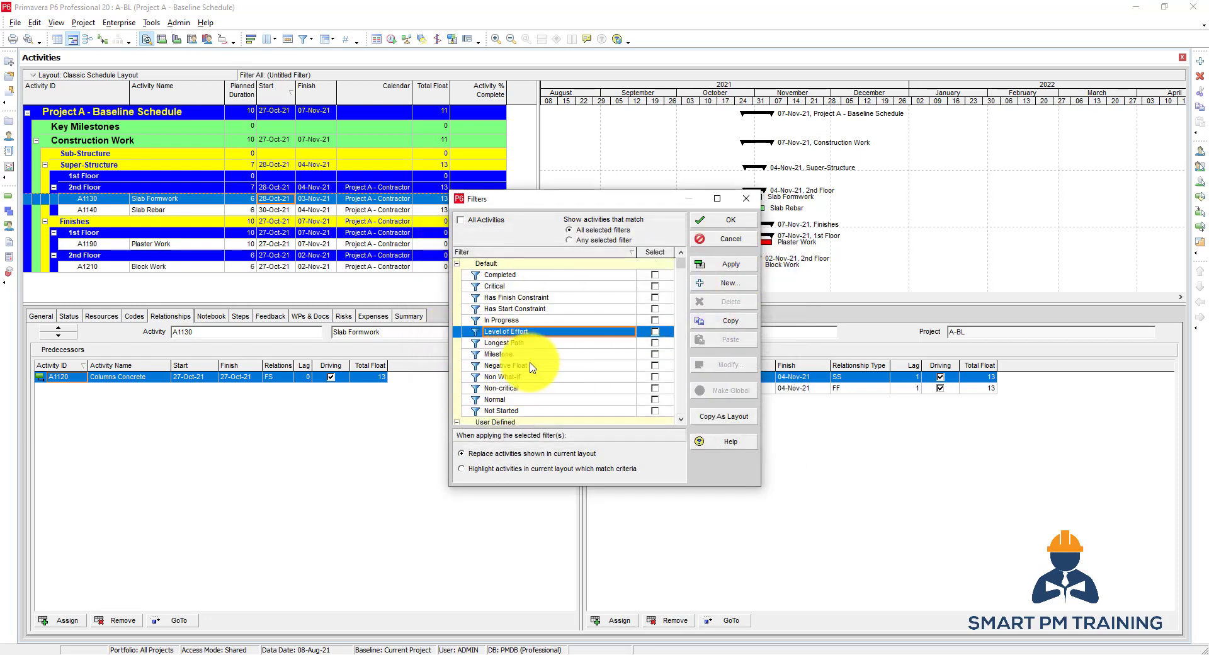
scroll(531, 367, down, 1)
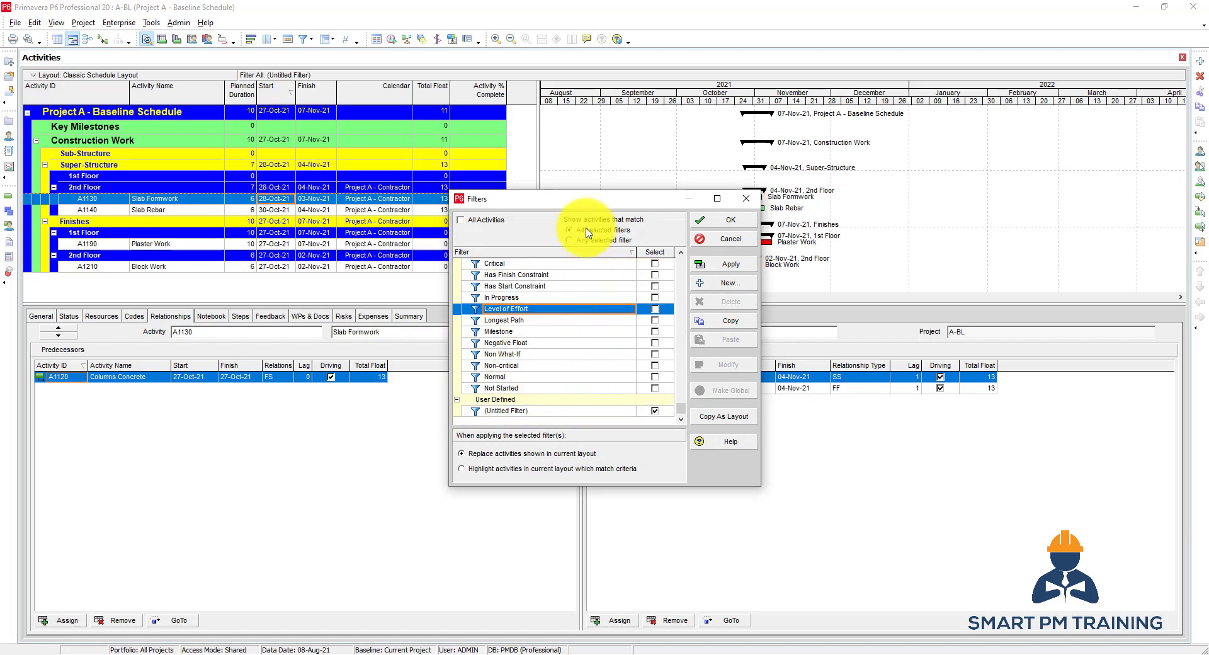